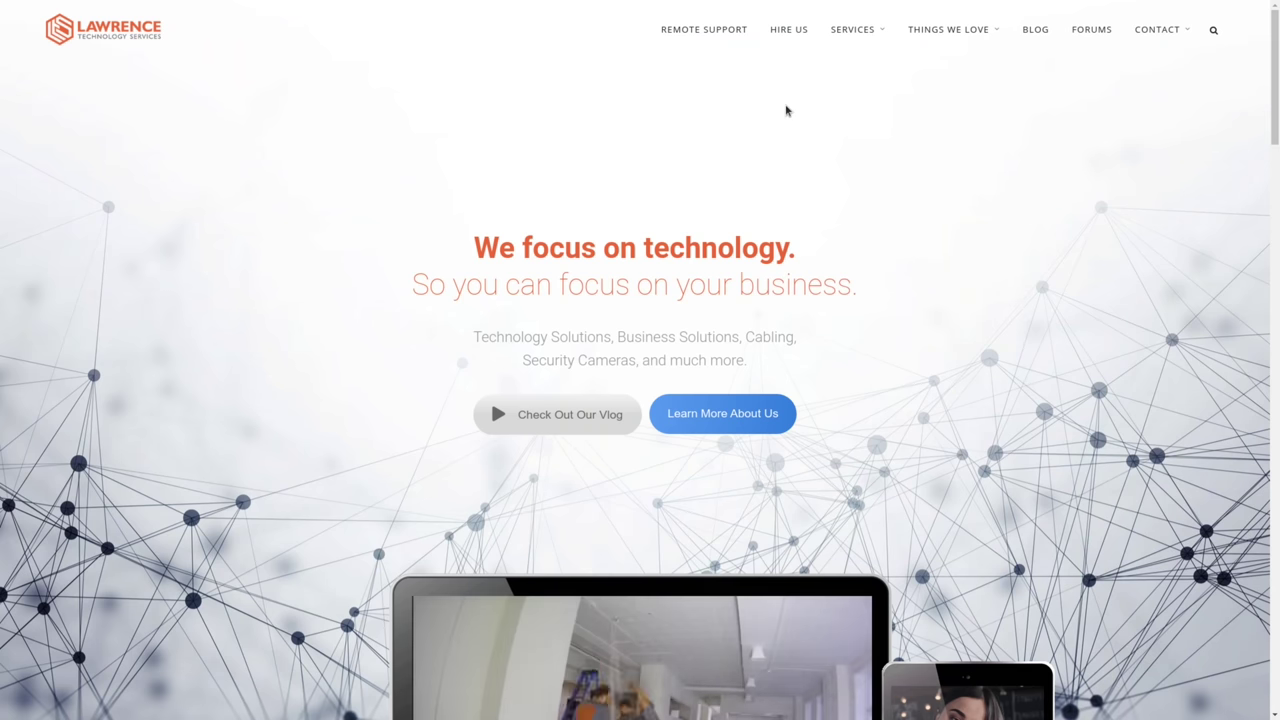
Go to the Hire Us page and scroll down to its Contact Us form
click(789, 29)
scroll(581, 282, down, 2)
scroll(581, 282, down, 5)
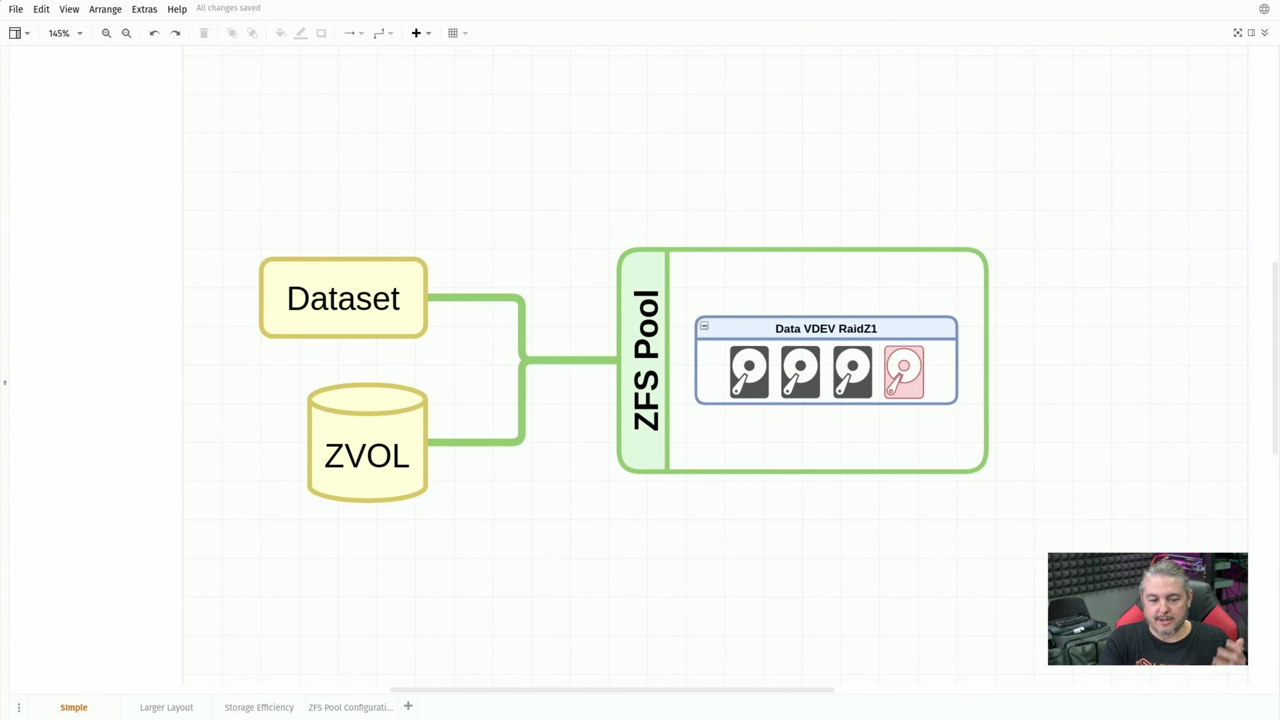
click(356, 312)
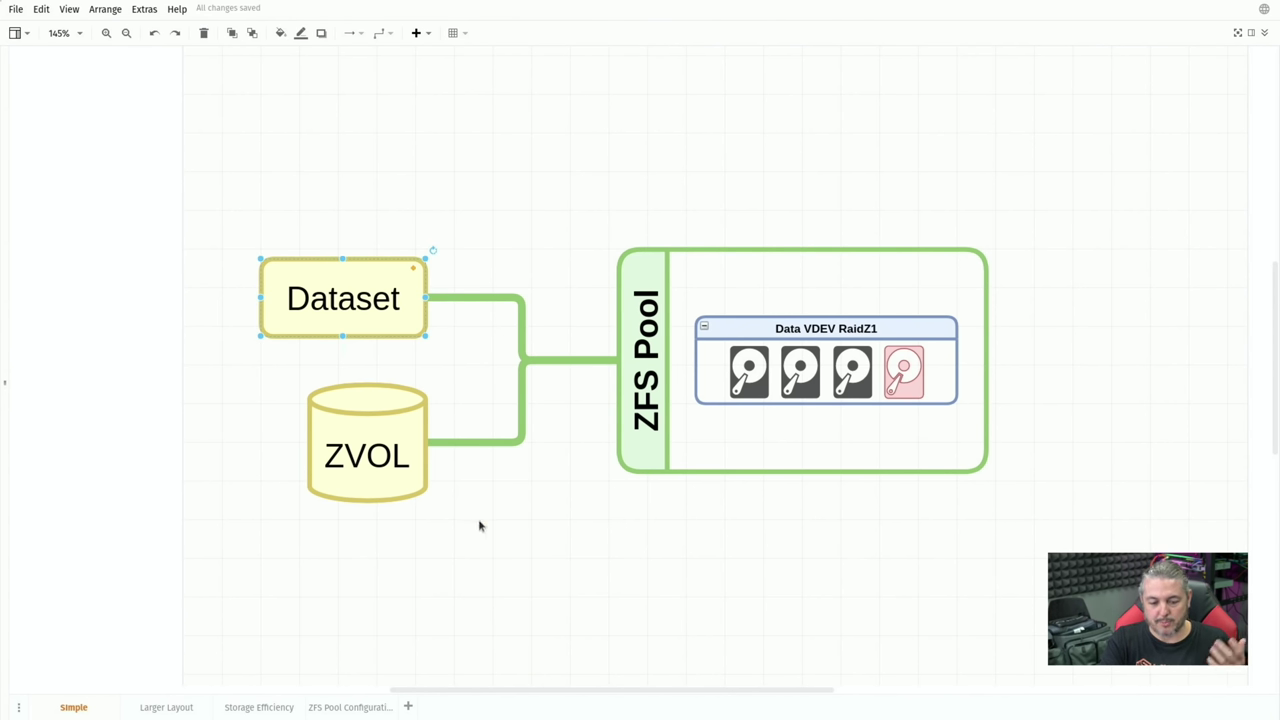
click(345, 436)
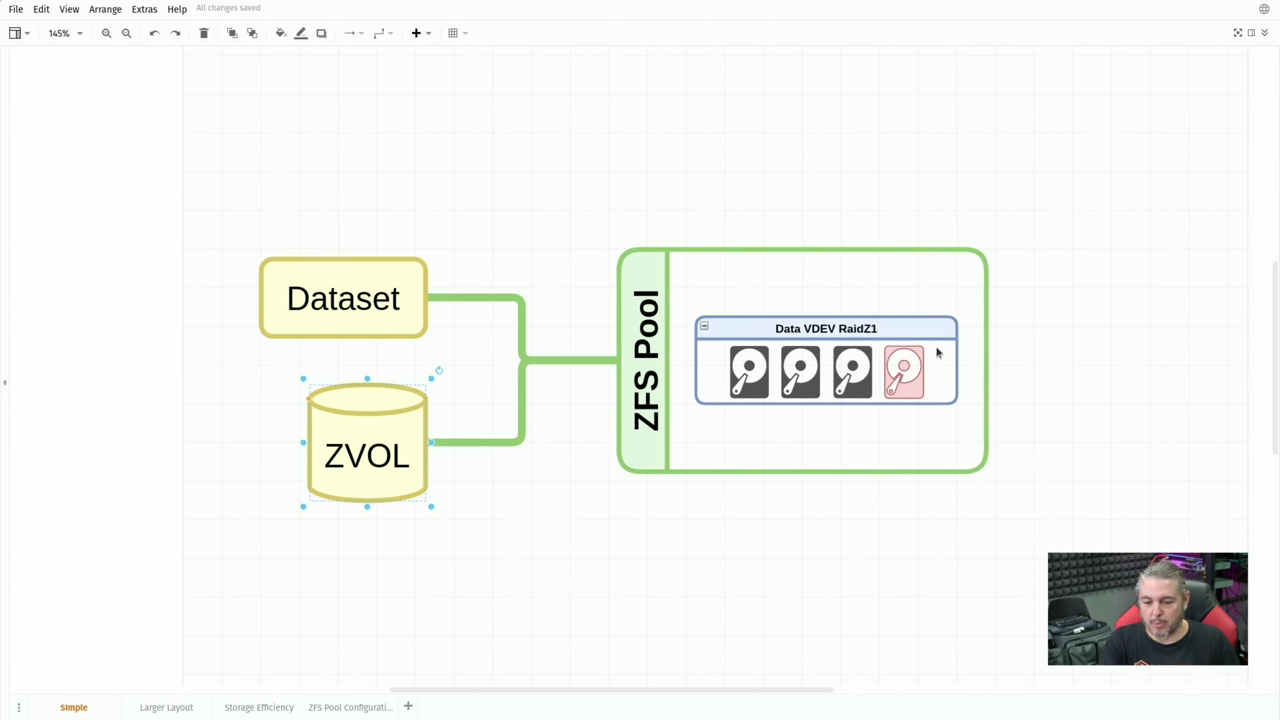
click(886, 328)
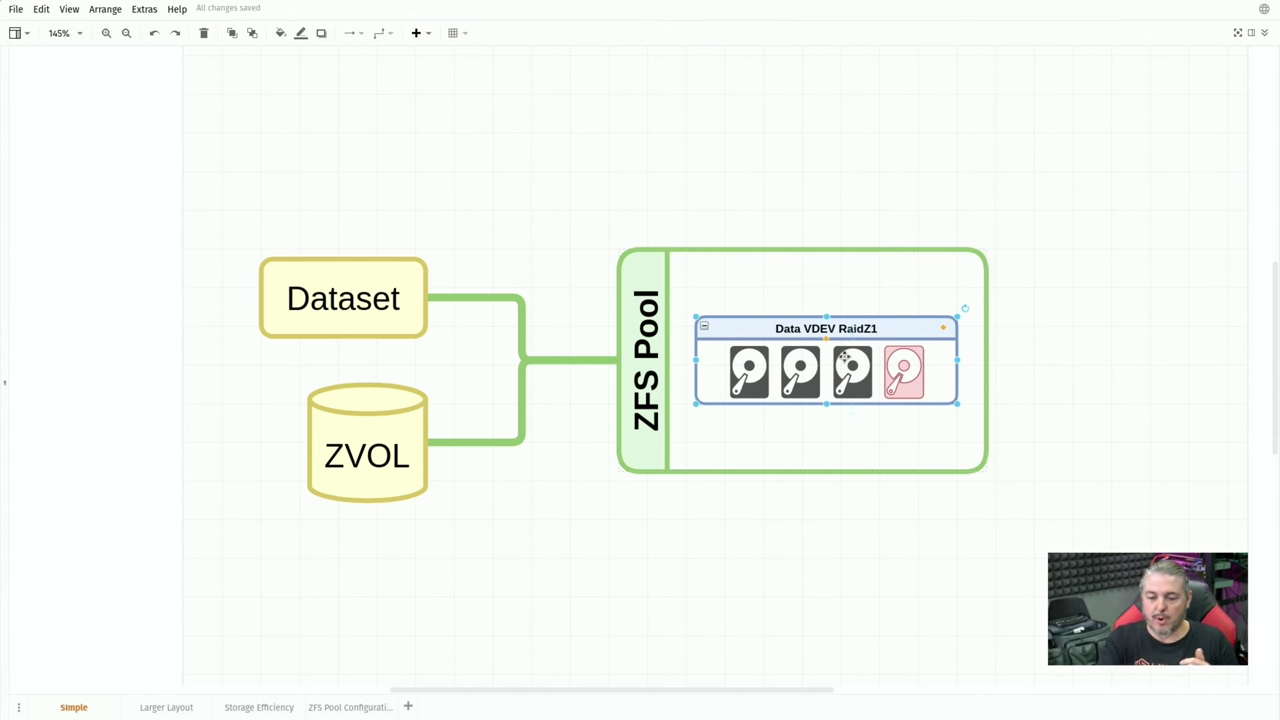
click(750, 448)
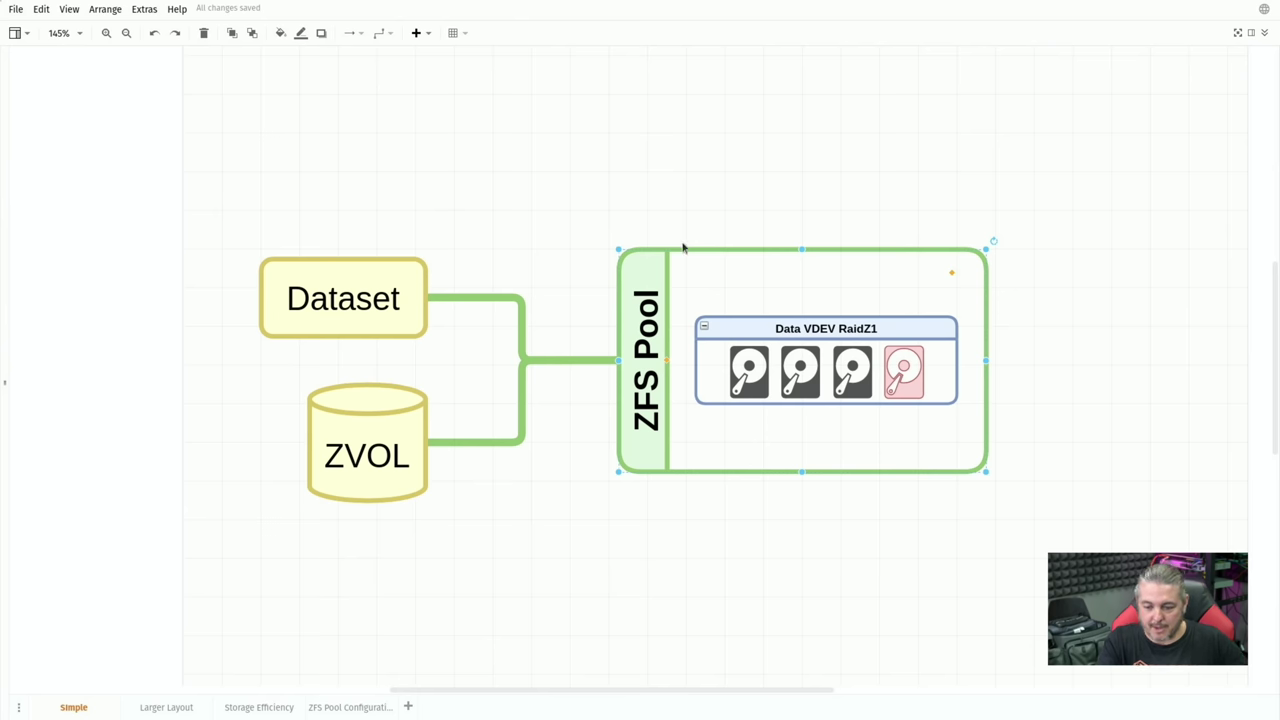
Duplicate the Data VDEV RaidZ1 group and snug the copy directly beneath the original
click(830, 333)
drag(830, 333, 865, 281)
drag(886, 399, 888, 374)
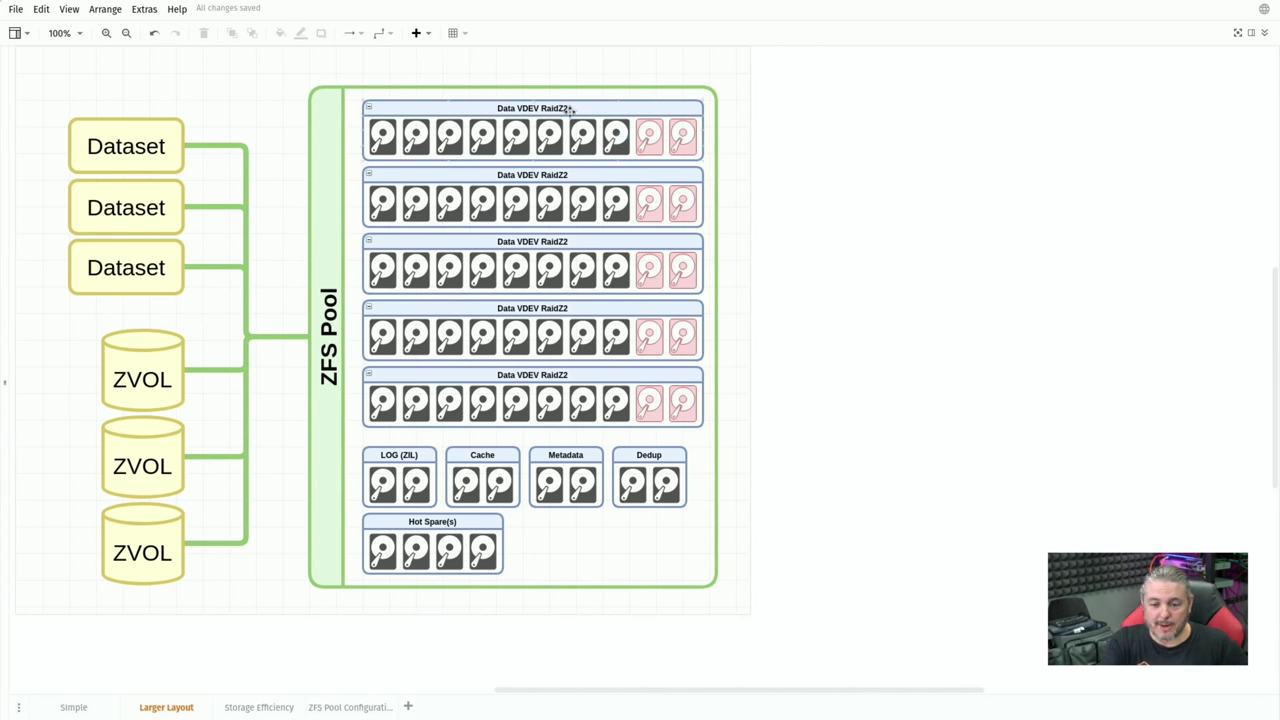
Select and delete the top Data VDEV RaidZ2 row, then undo the deletion
mouse_move(572, 107)
mouse_down()
mouse_move(979, 168)
mouse_move(555, 112)
mouse_up()
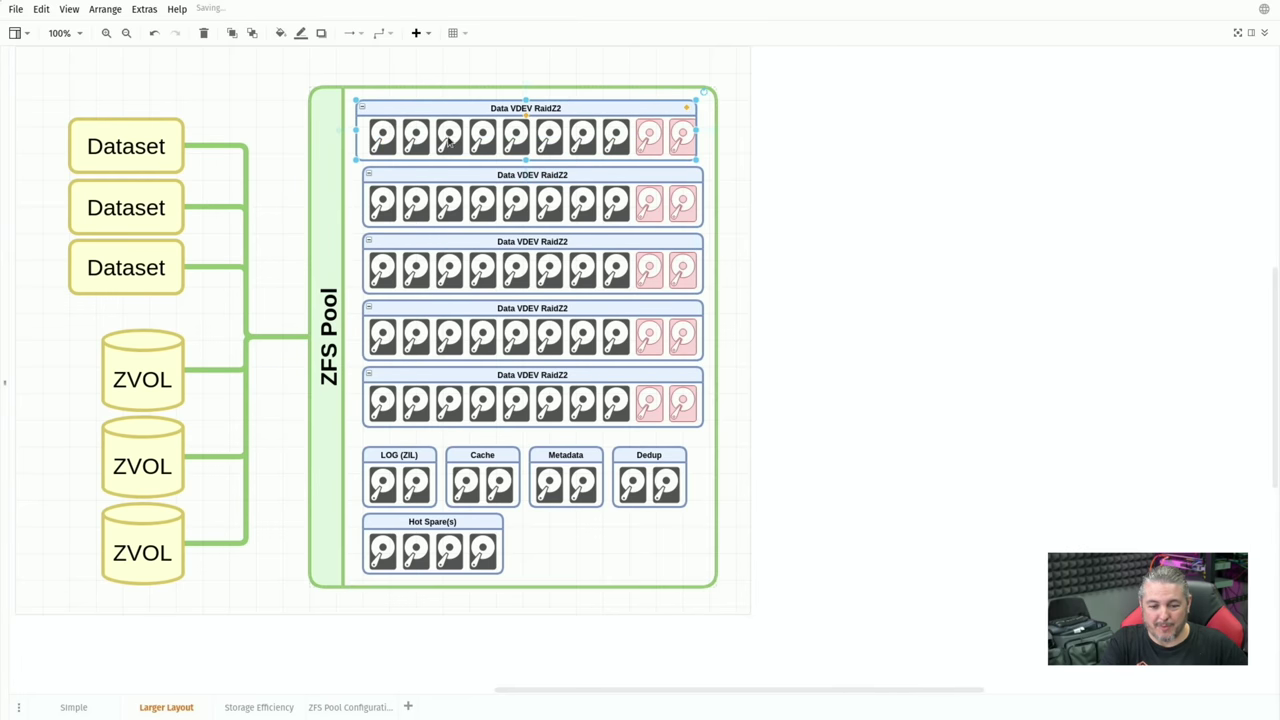
click(346, 97)
drag(346, 97, 698, 160)
key(Delete)
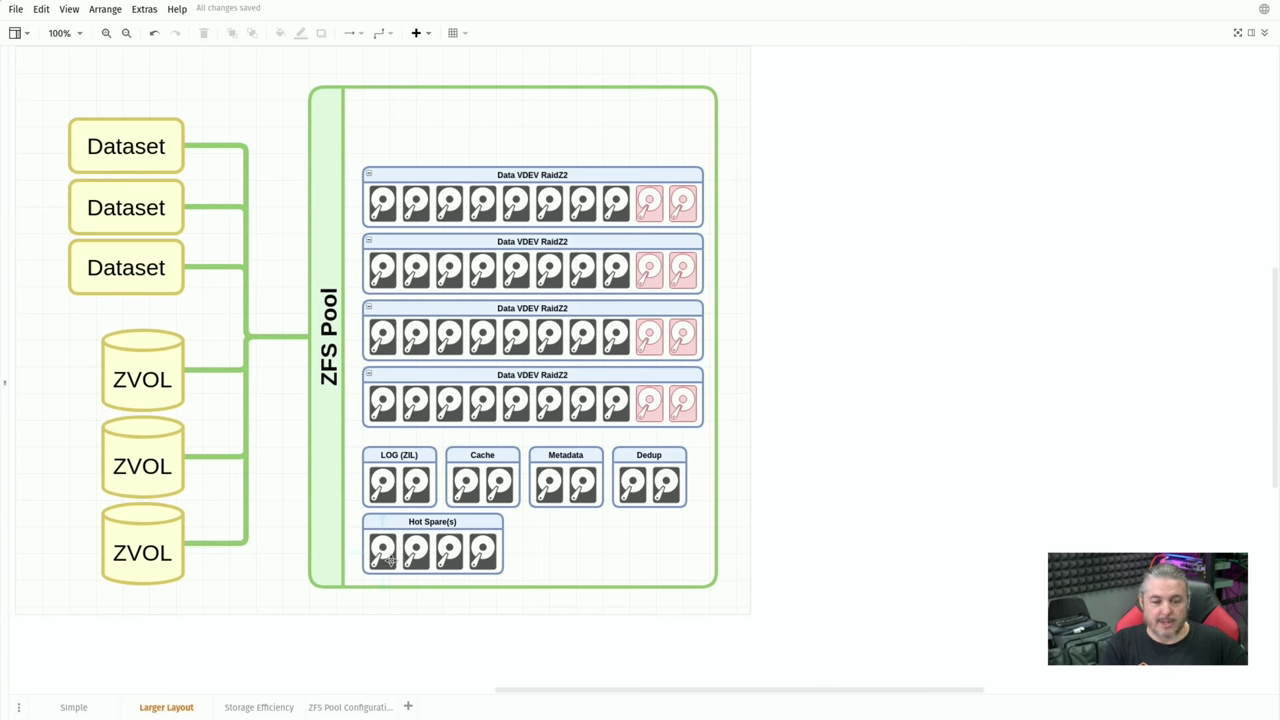
key(ctrl+z)
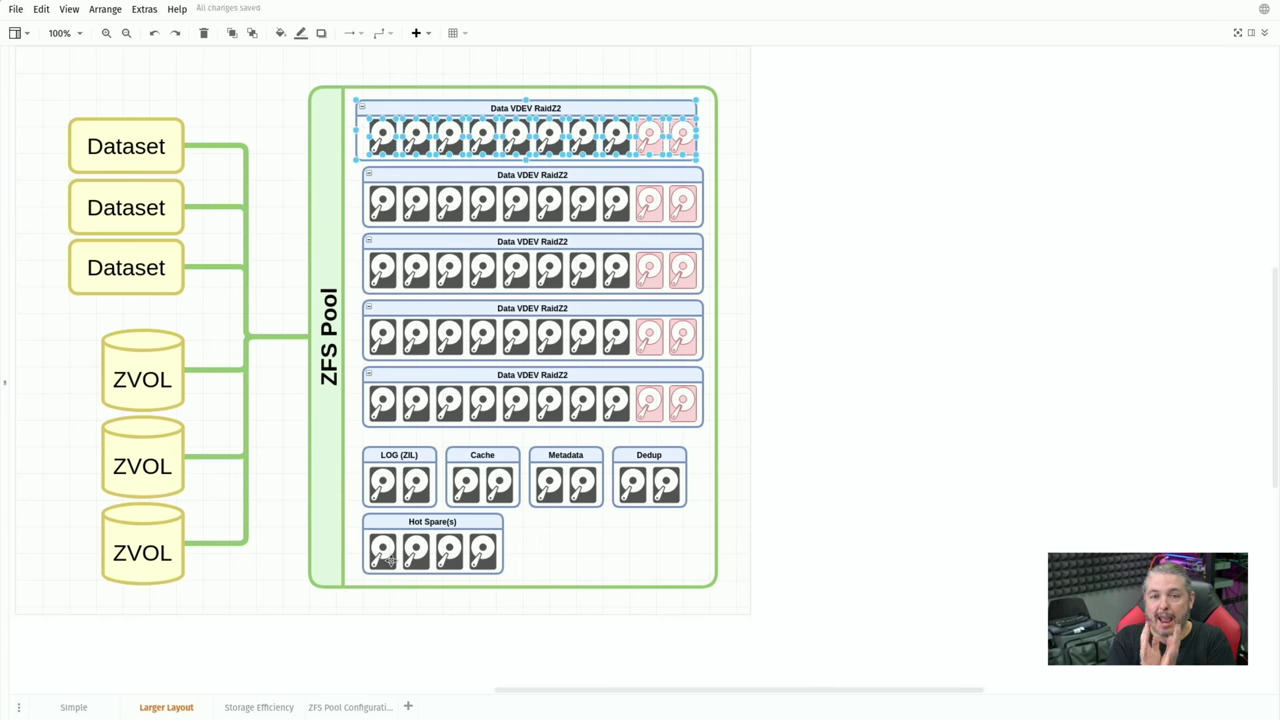
Align the restored top RaidZ2 row with the rows below, then select the support groups
click(860, 258)
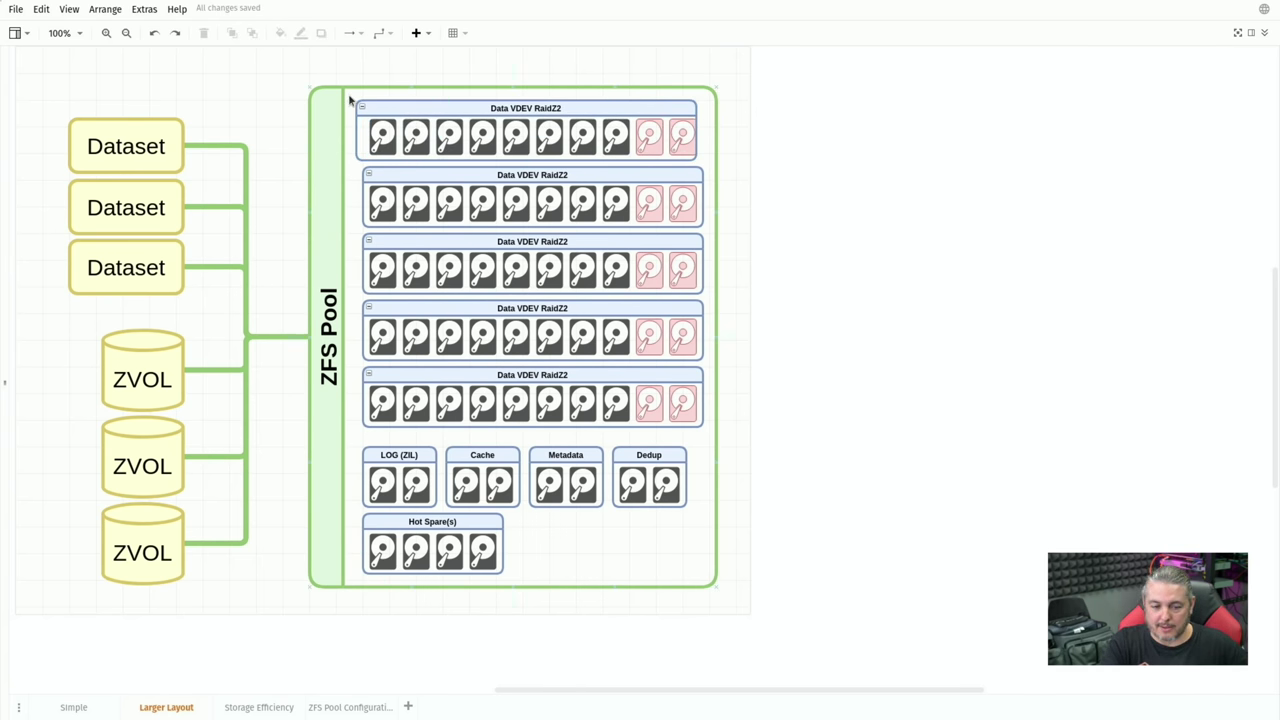
drag(346, 94, 704, 169)
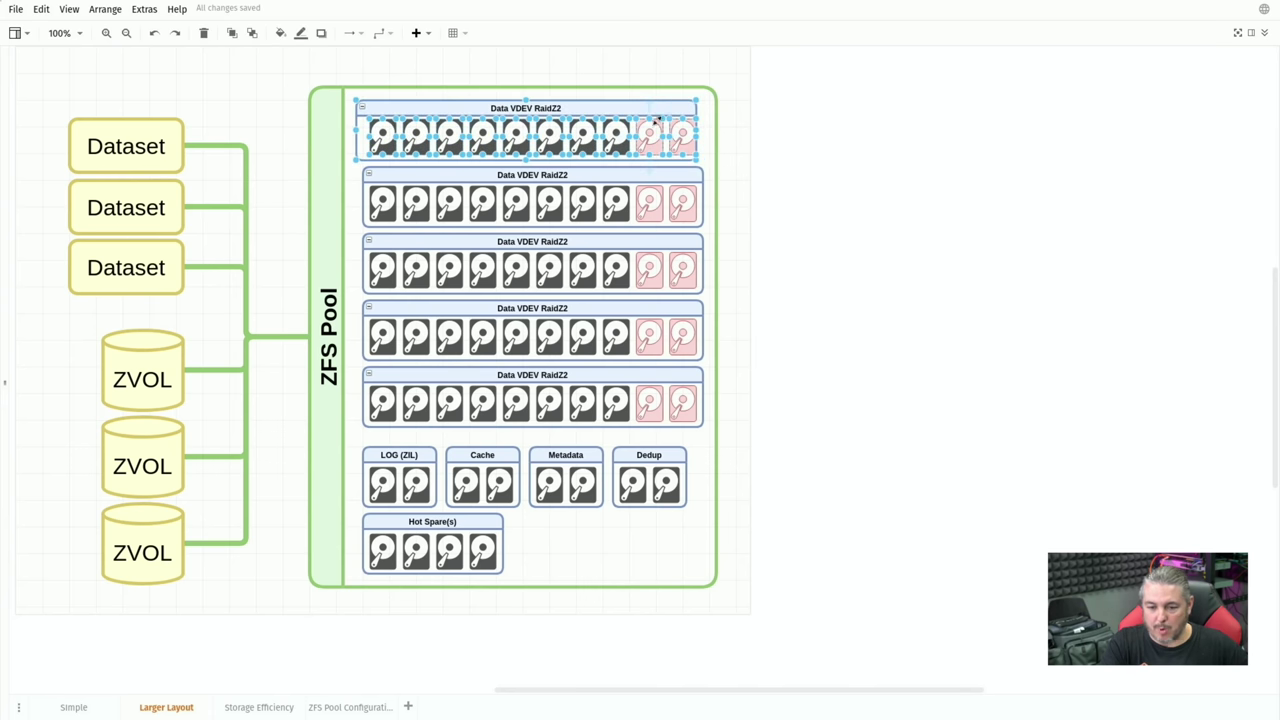
drag(663, 120, 672, 117)
click(797, 172)
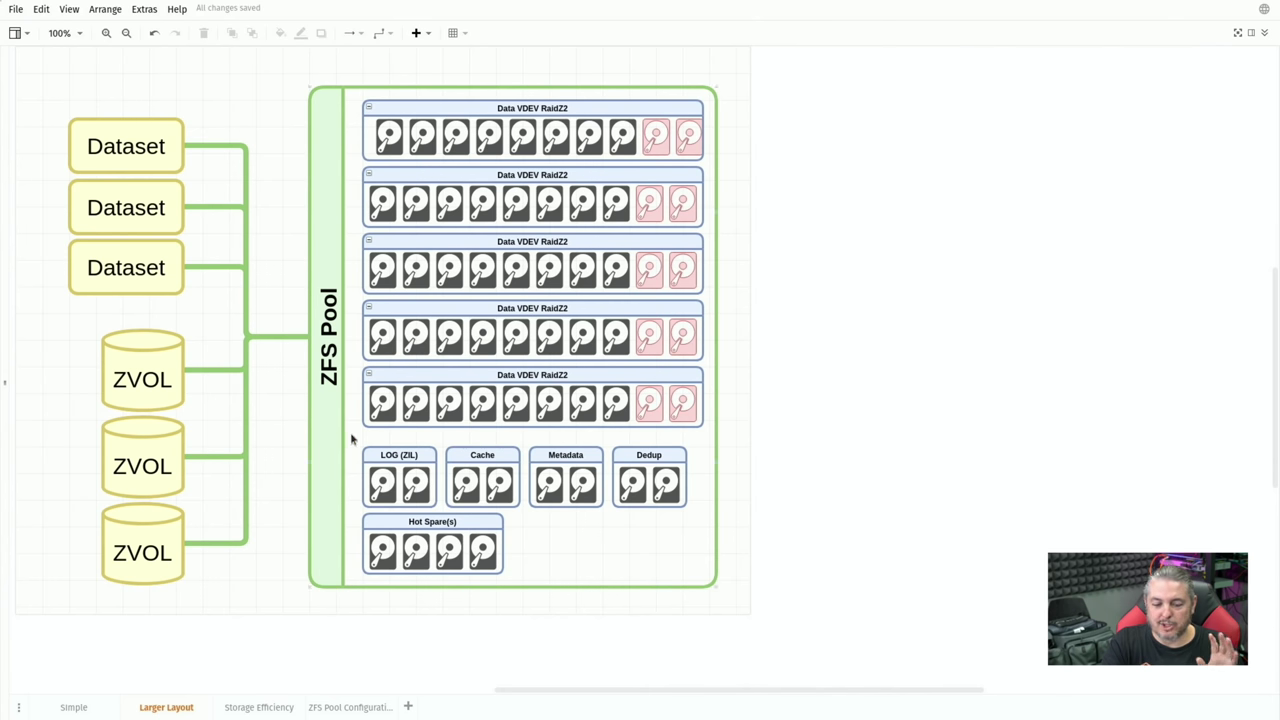
drag(359, 437, 706, 591)
click(571, 557)
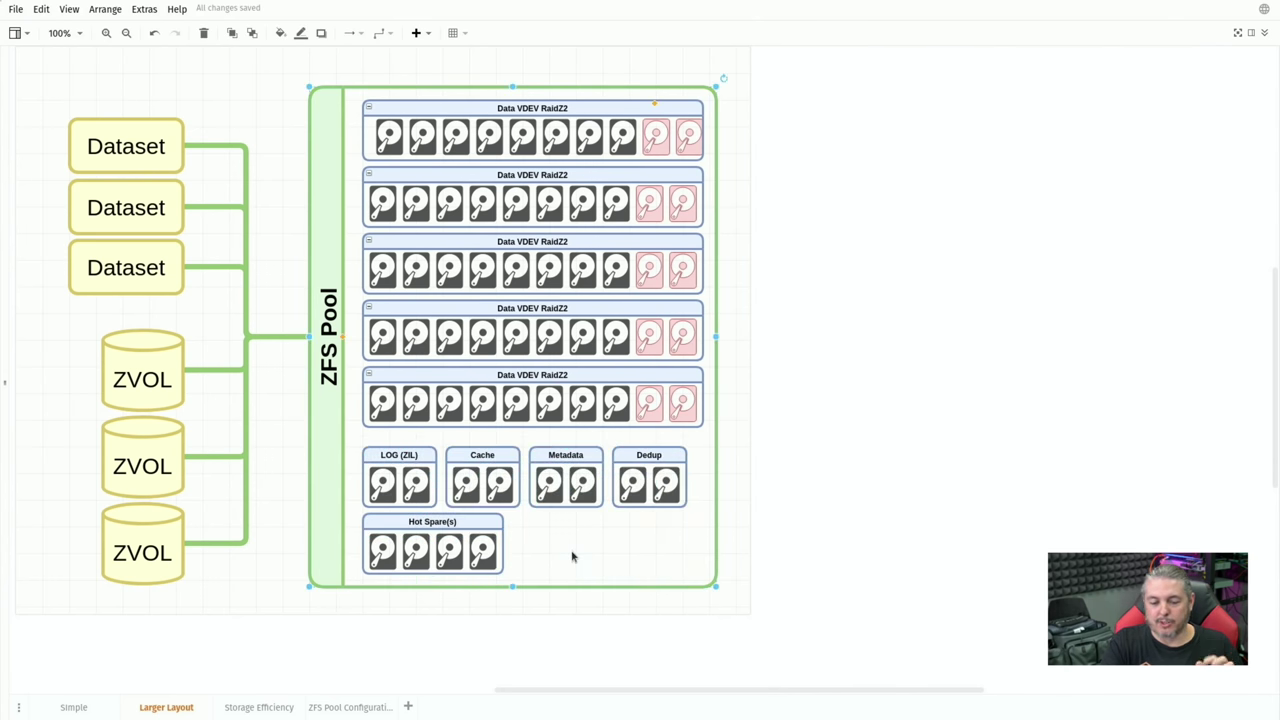
click(259, 707)
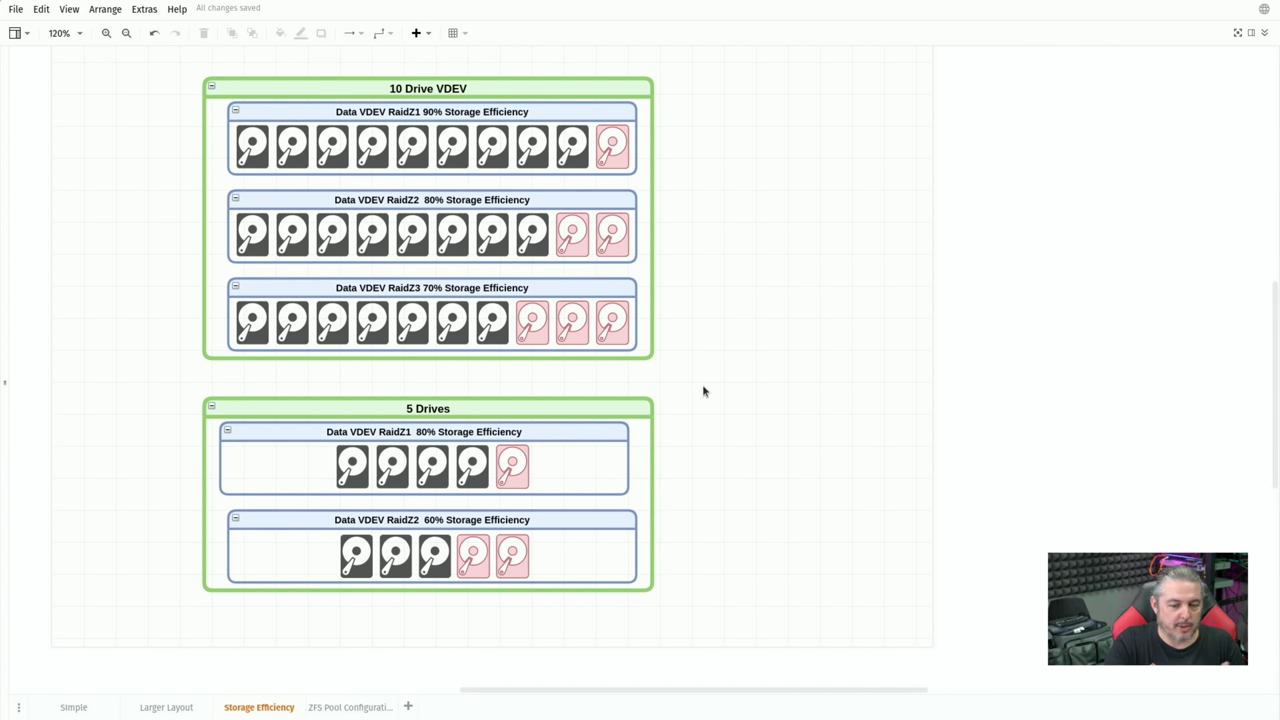
click(548, 200)
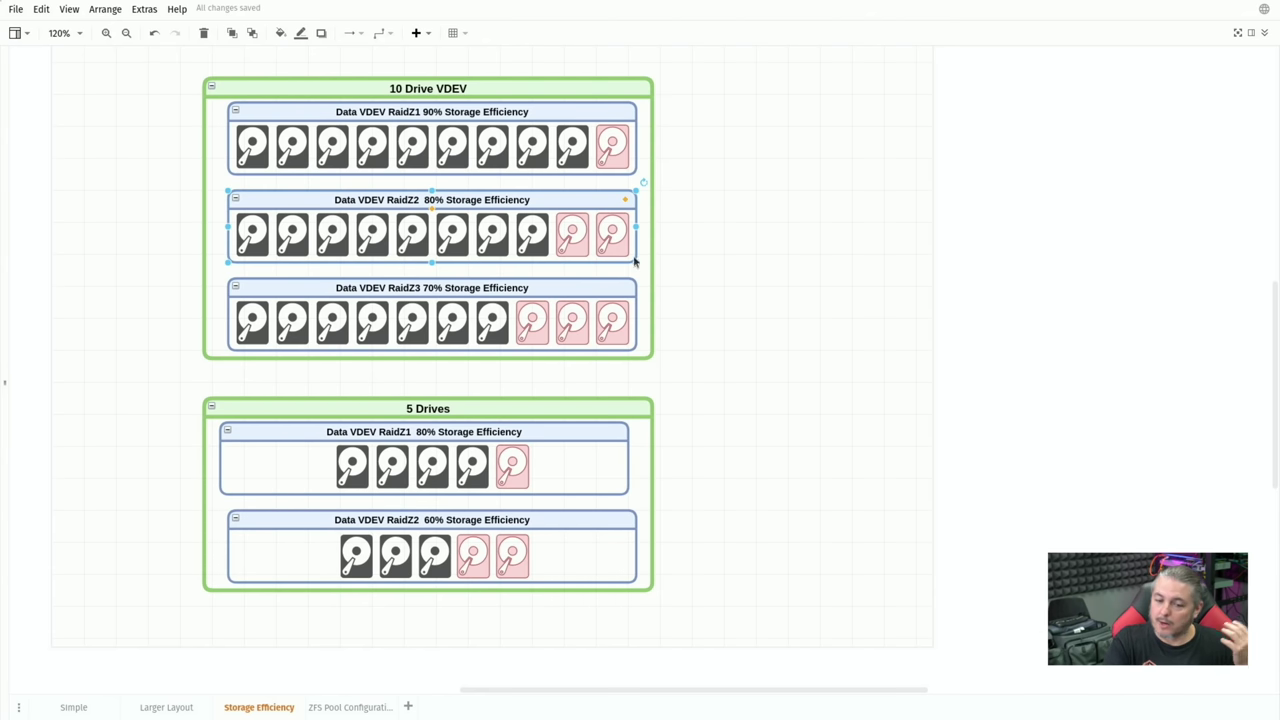
click(538, 292)
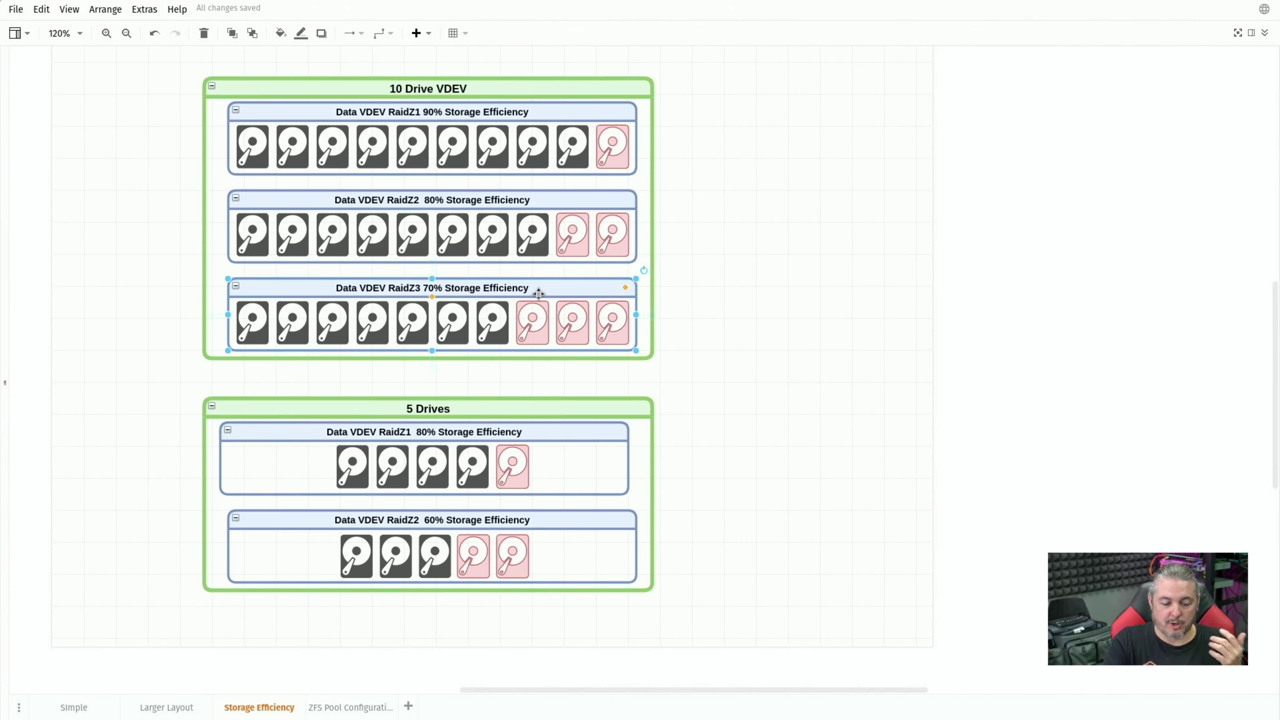
Switch between the Larger Layout and Storage Efficiency pages, highlighting the top RaidZ2 VDEV
click(160, 707)
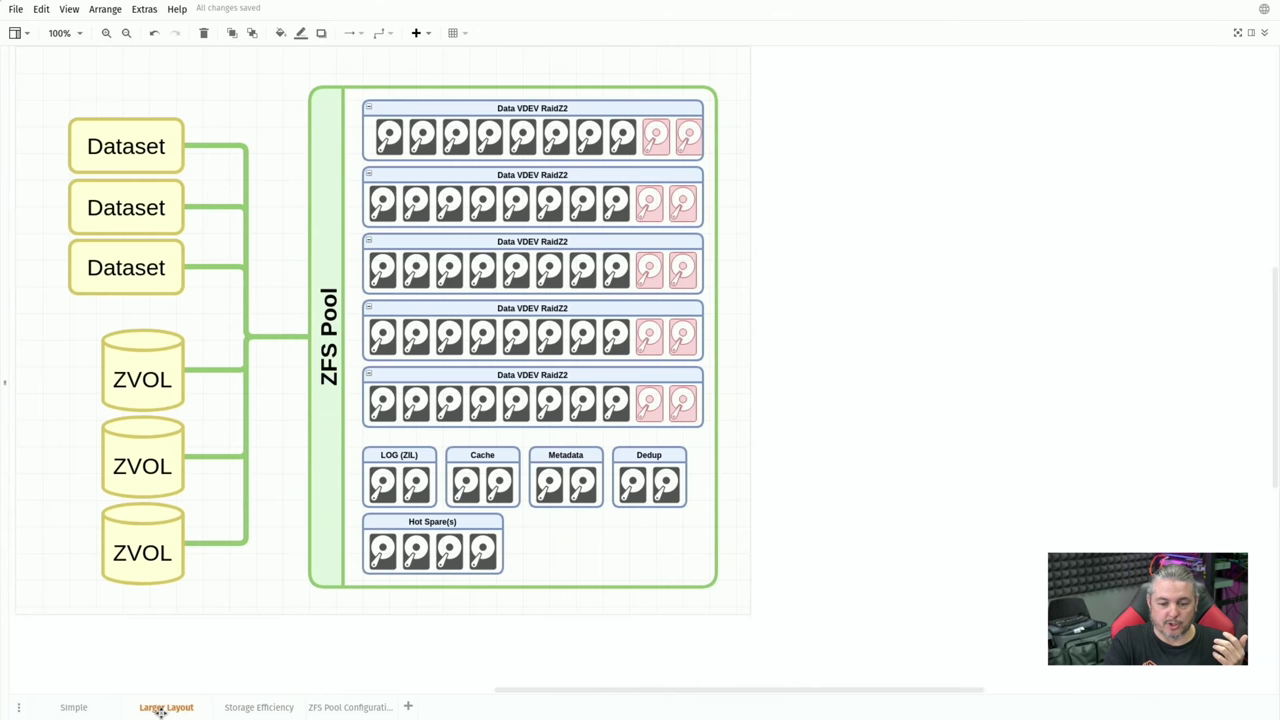
click(650, 122)
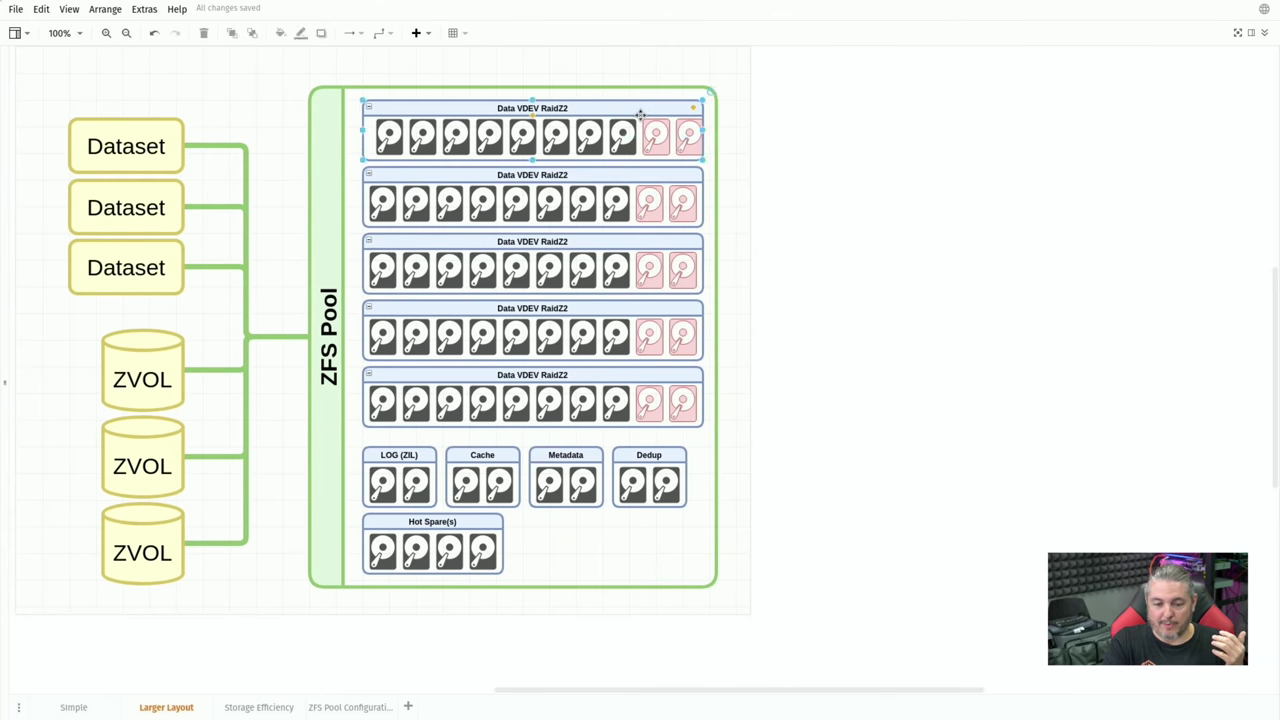
click(262, 707)
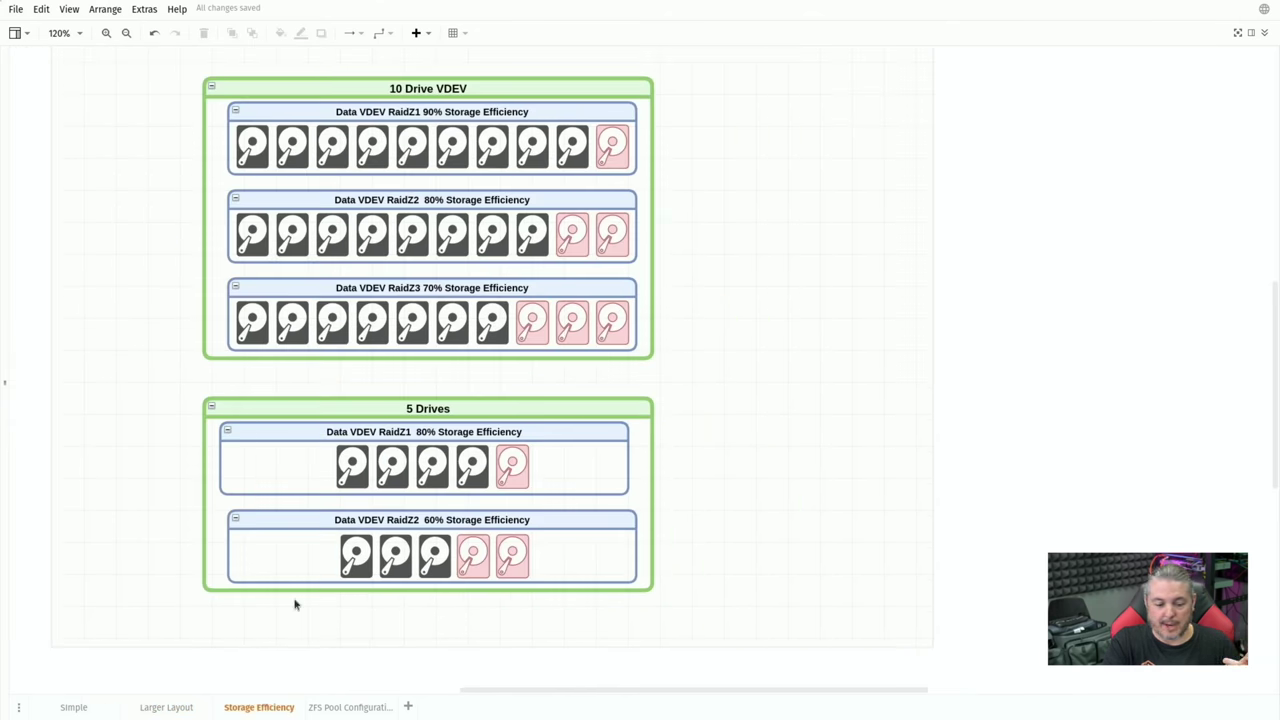
click(160, 707)
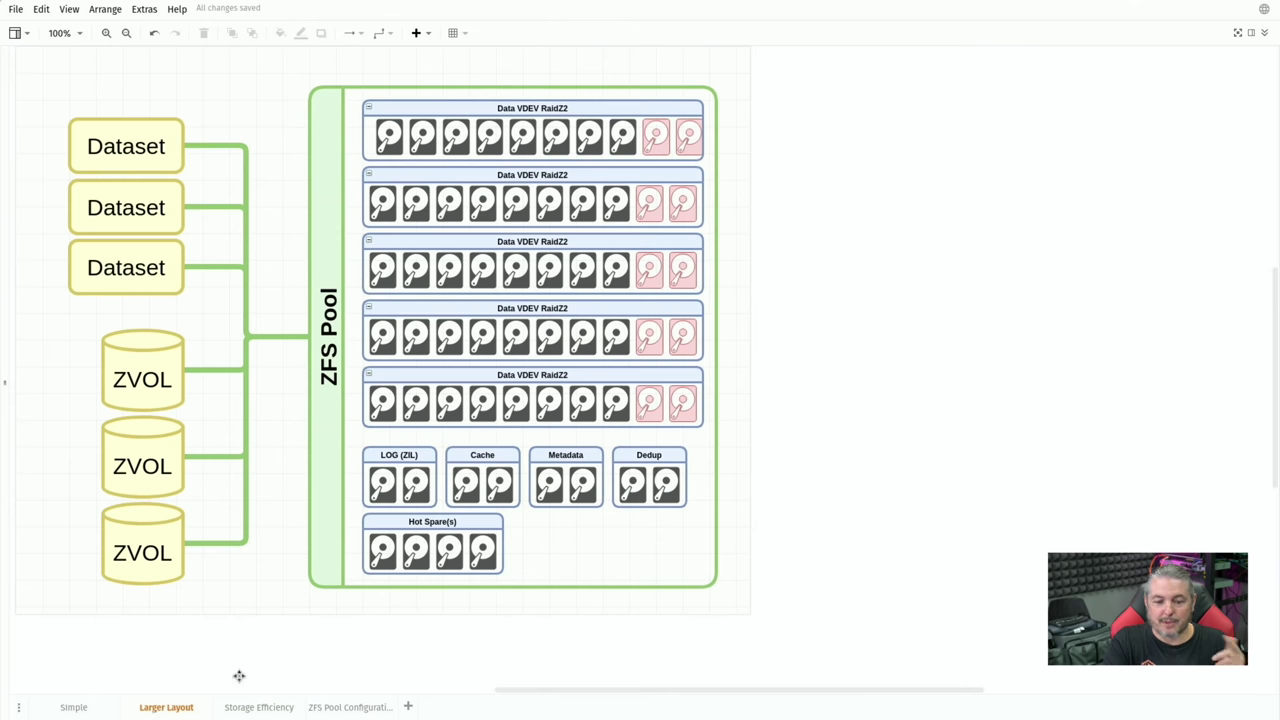
click(575, 108)
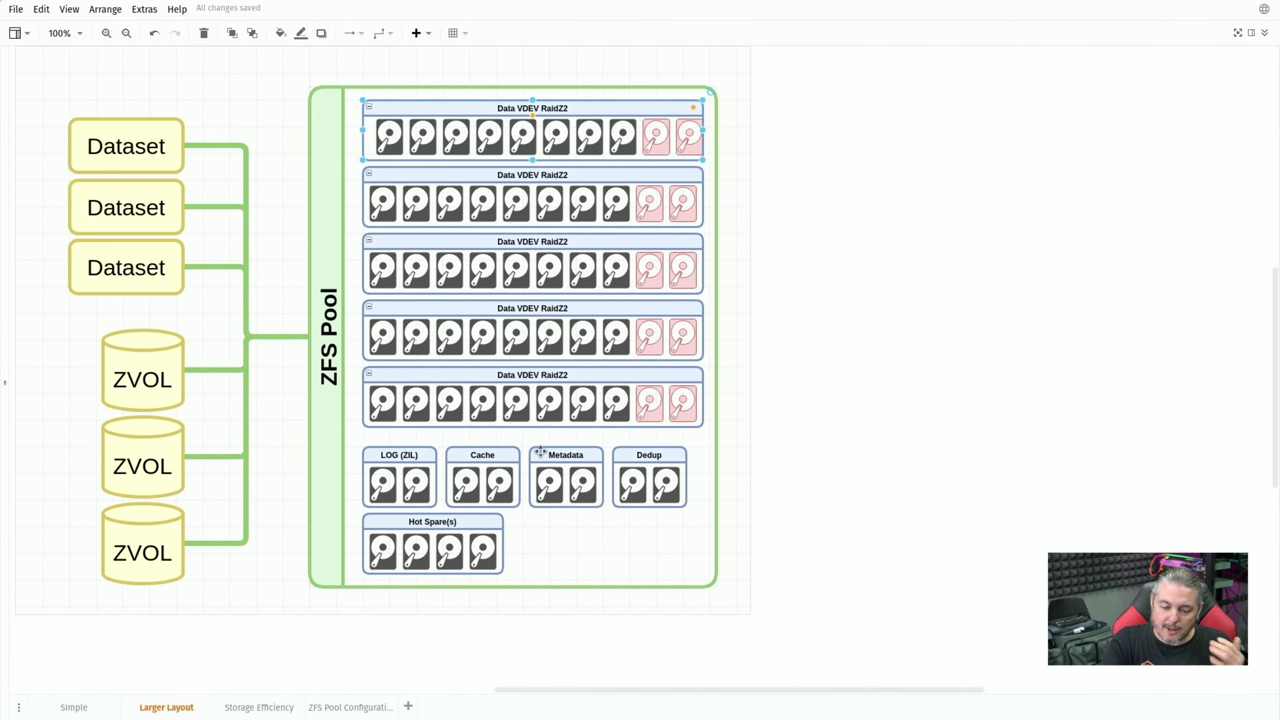
click(262, 707)
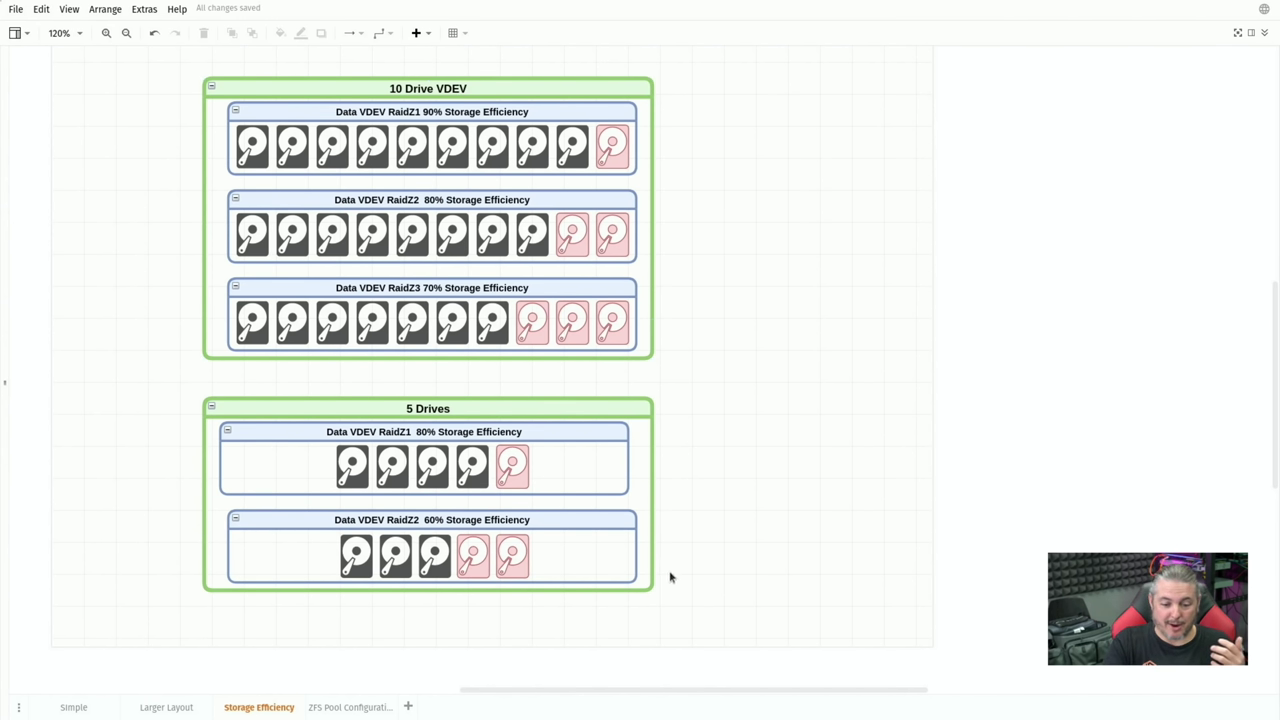
click(513, 466)
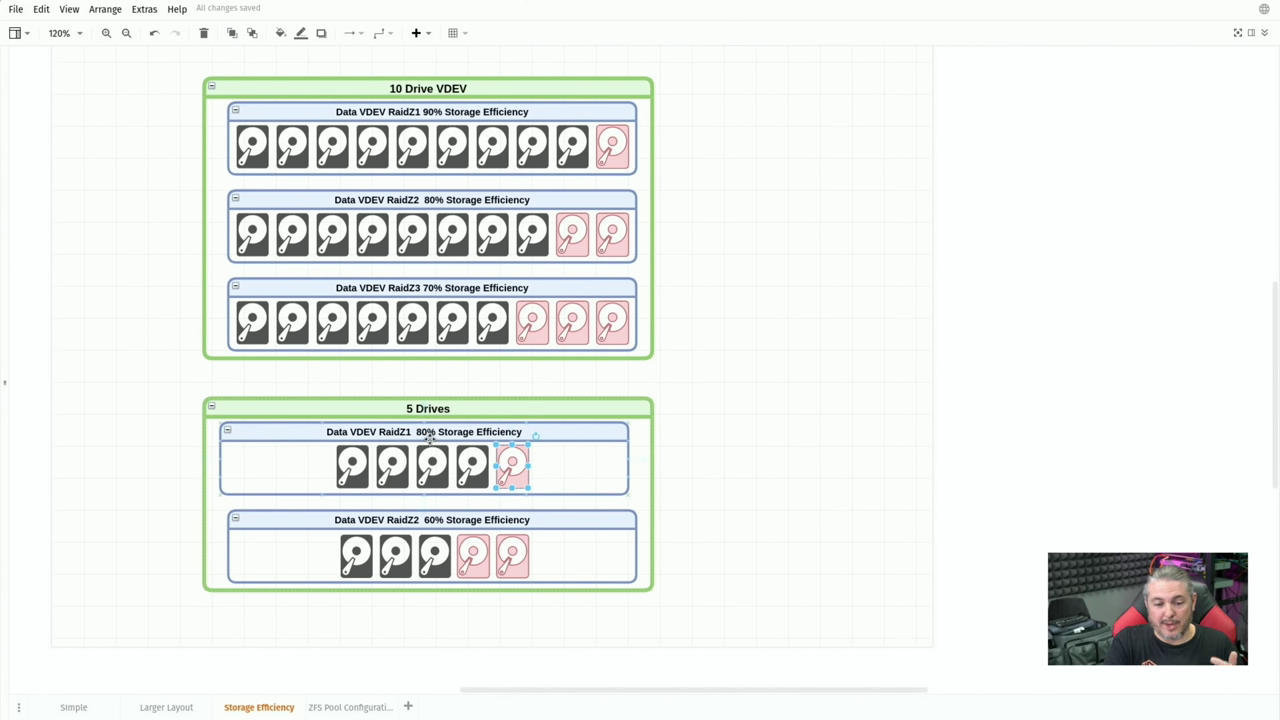
click(397, 201)
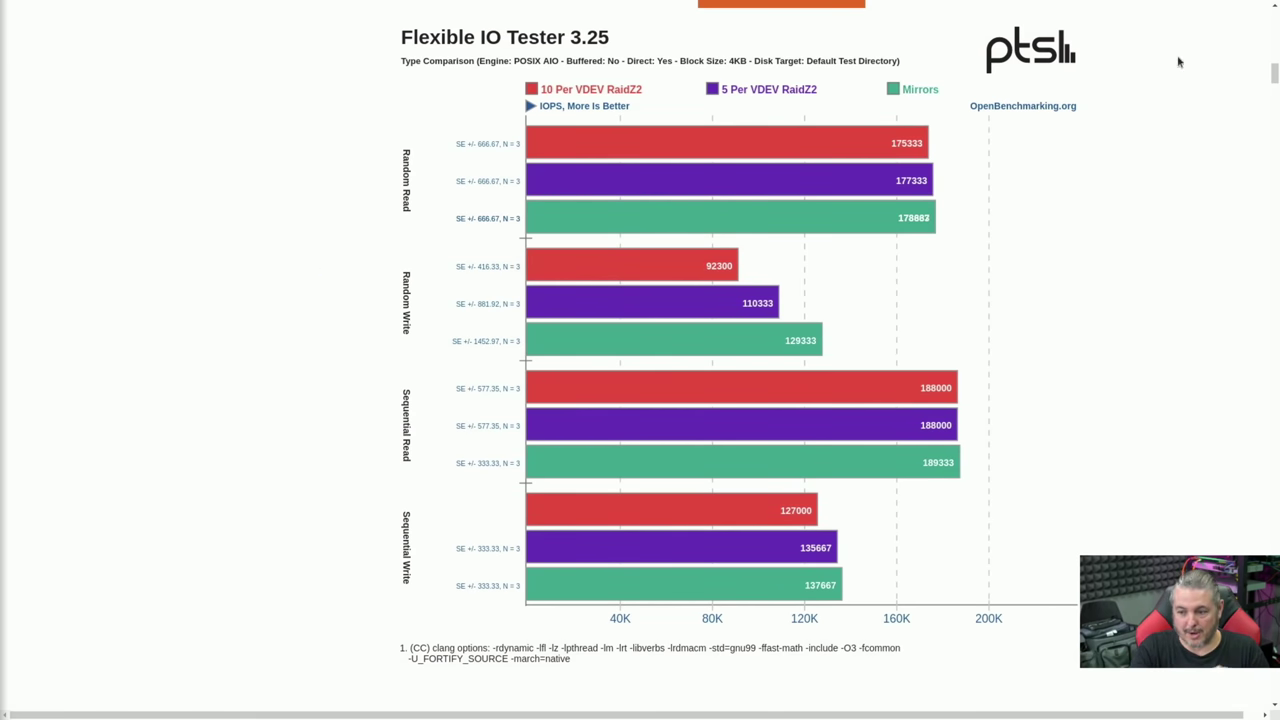
Scroll back up the benchmark results and move to the TrueNAS CORE Dashboard tab
drag(1274, 75, 1272, 12)
mouse_move(1200, 75)
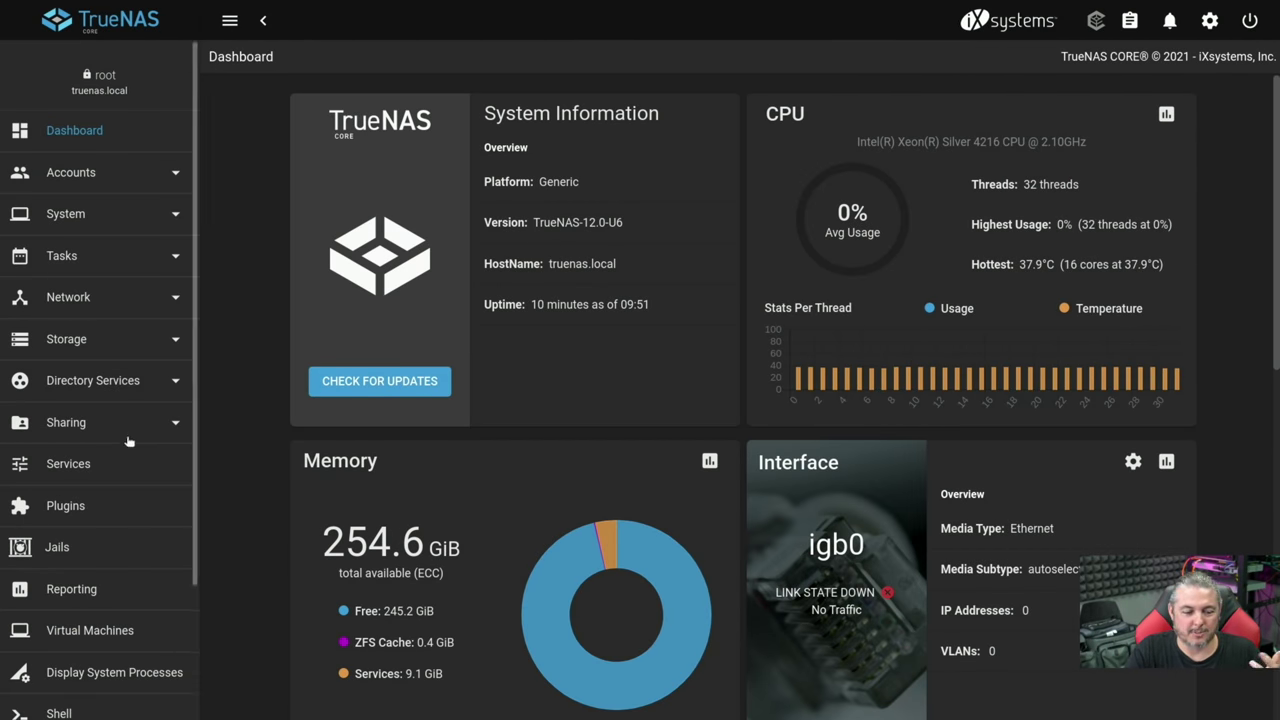
From Storage > Pools, start creating a new pool
click(78, 343)
click(79, 376)
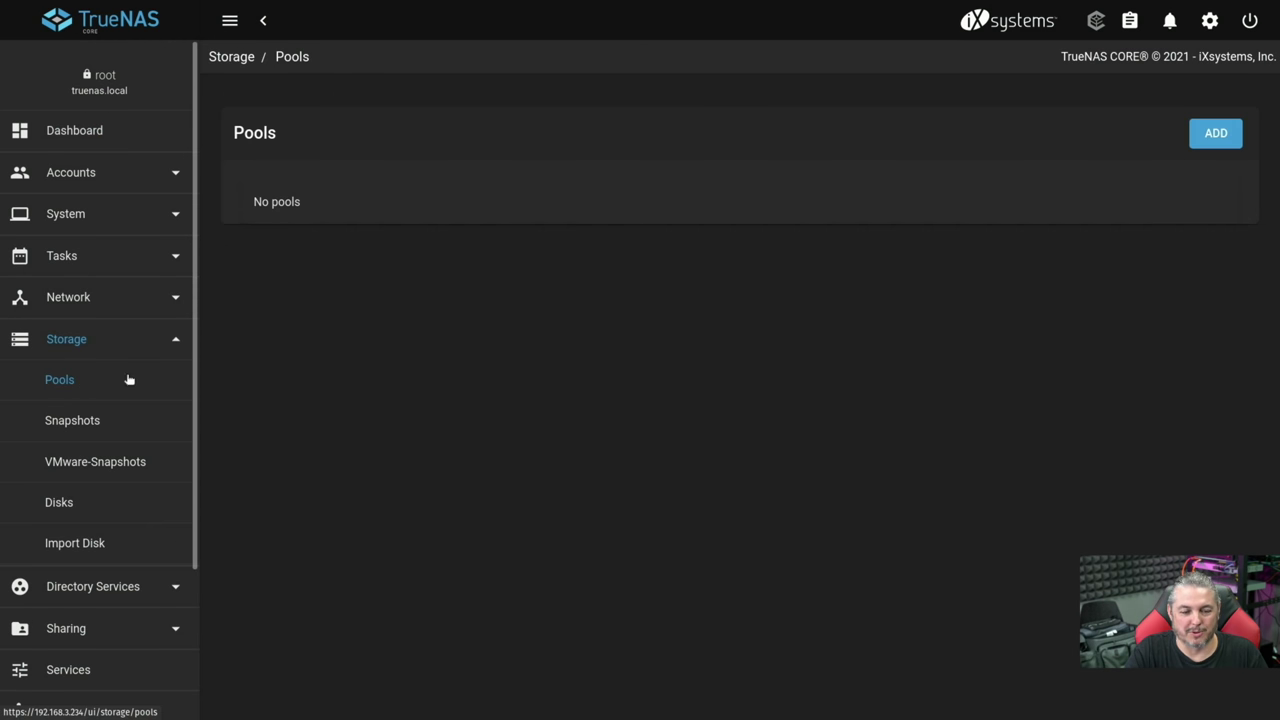
click(1224, 134)
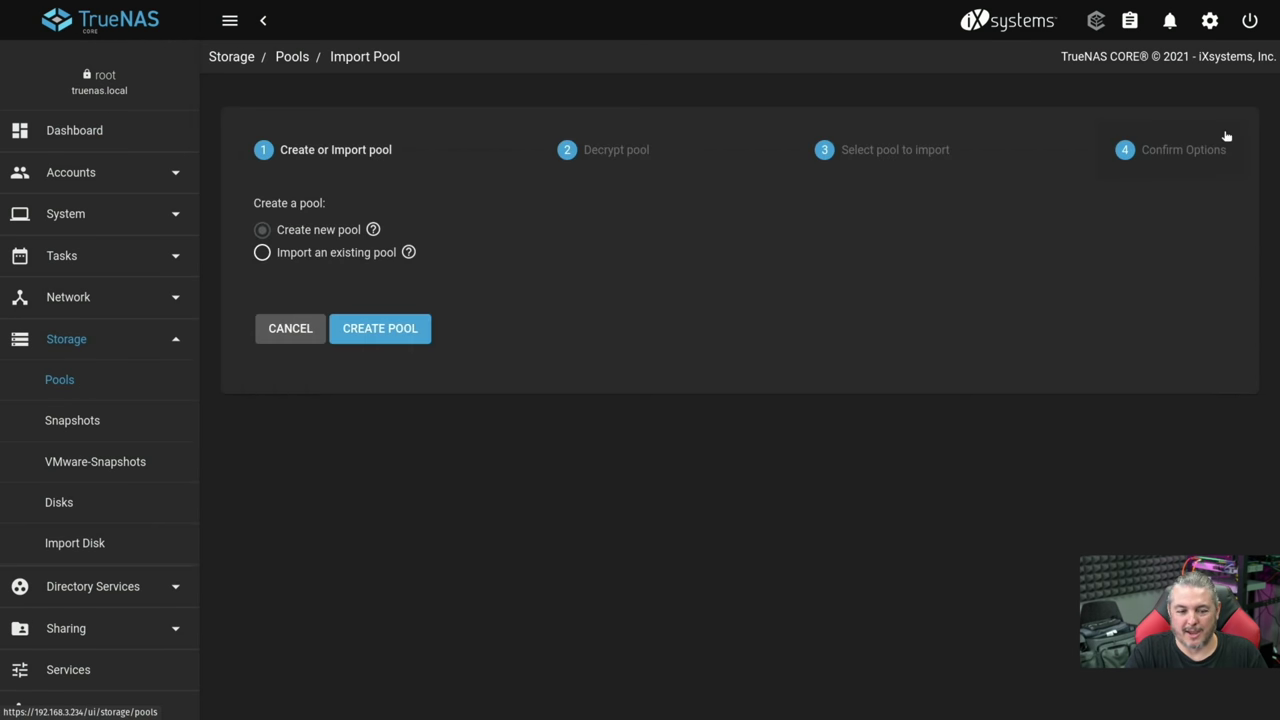
click(356, 331)
Name the pool Test and enable encryption, confirming the warning
click(299, 183)
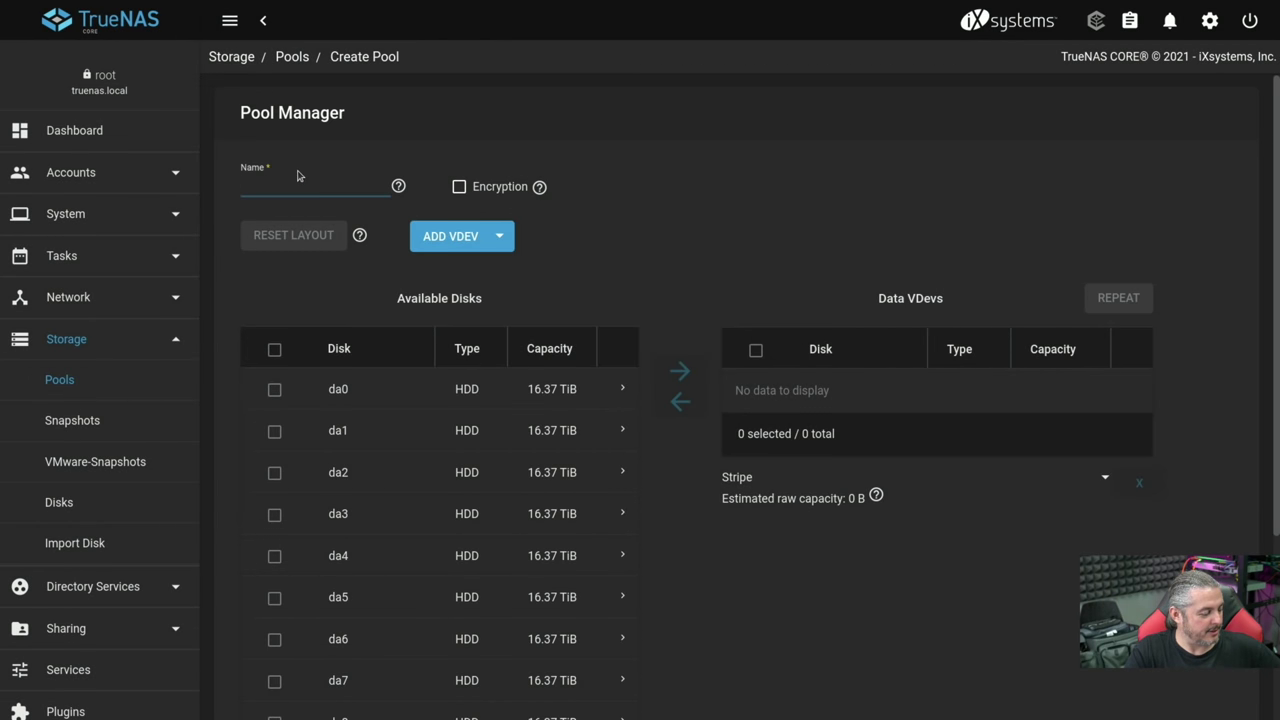
text(Test)
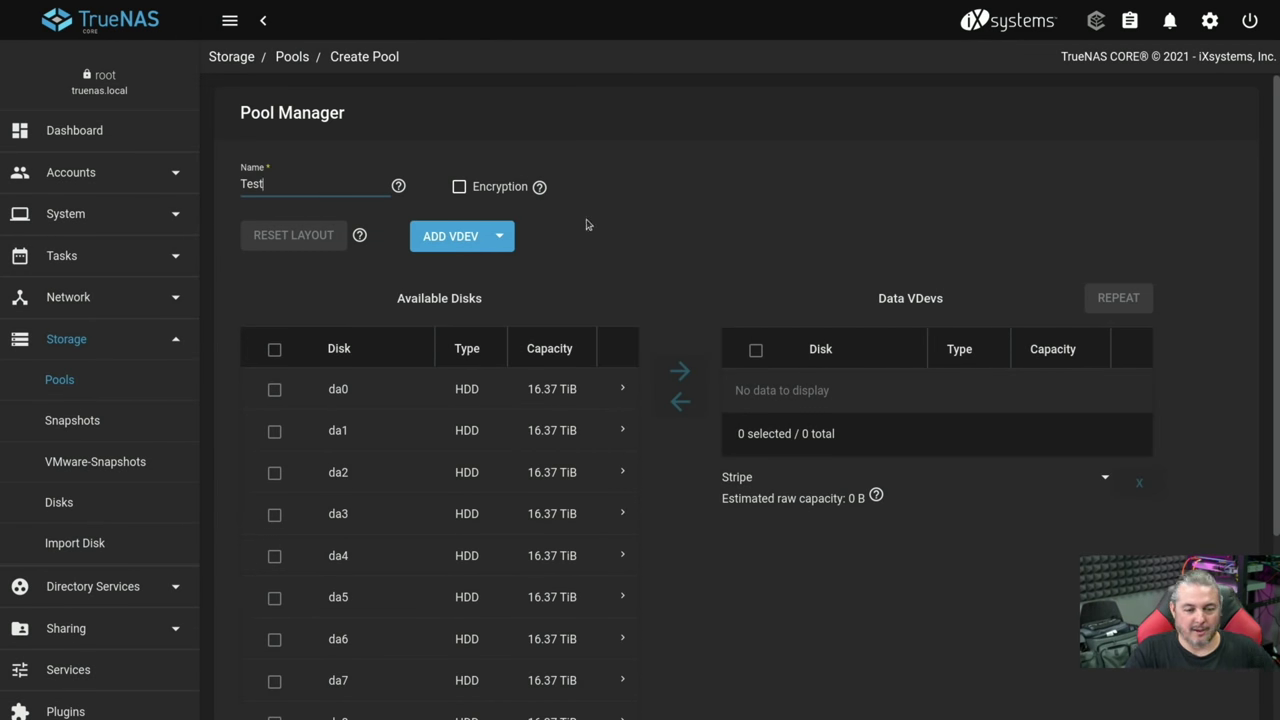
click(487, 188)
click(455, 426)
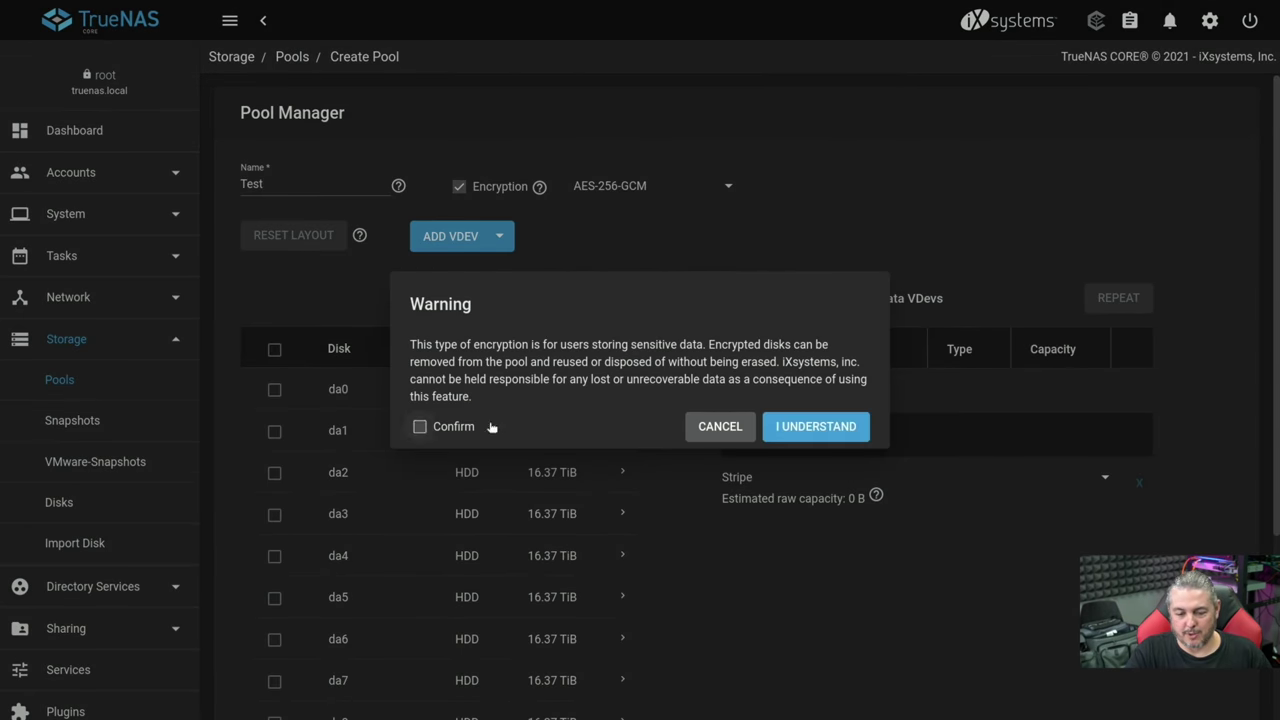
click(851, 427)
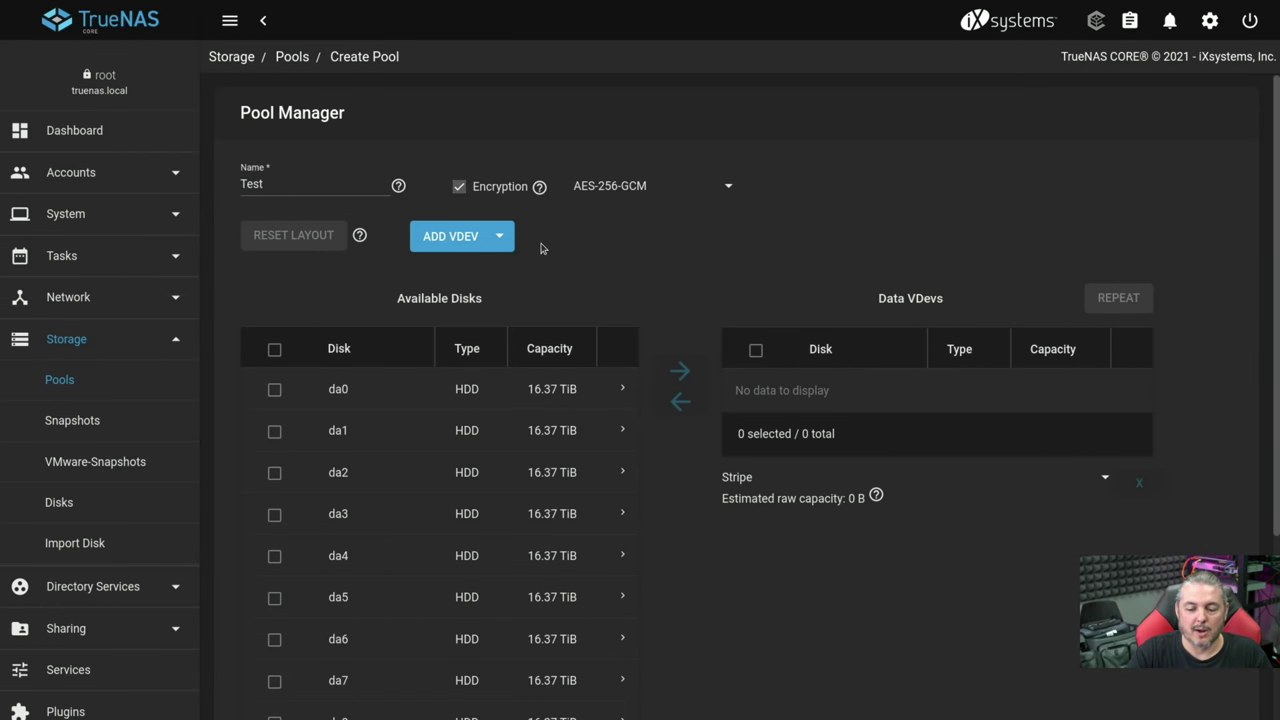
Add disks da0–da4 to the data VDEV
scroll(541, 248, down, 2)
scroll(365, 281, up, 1)
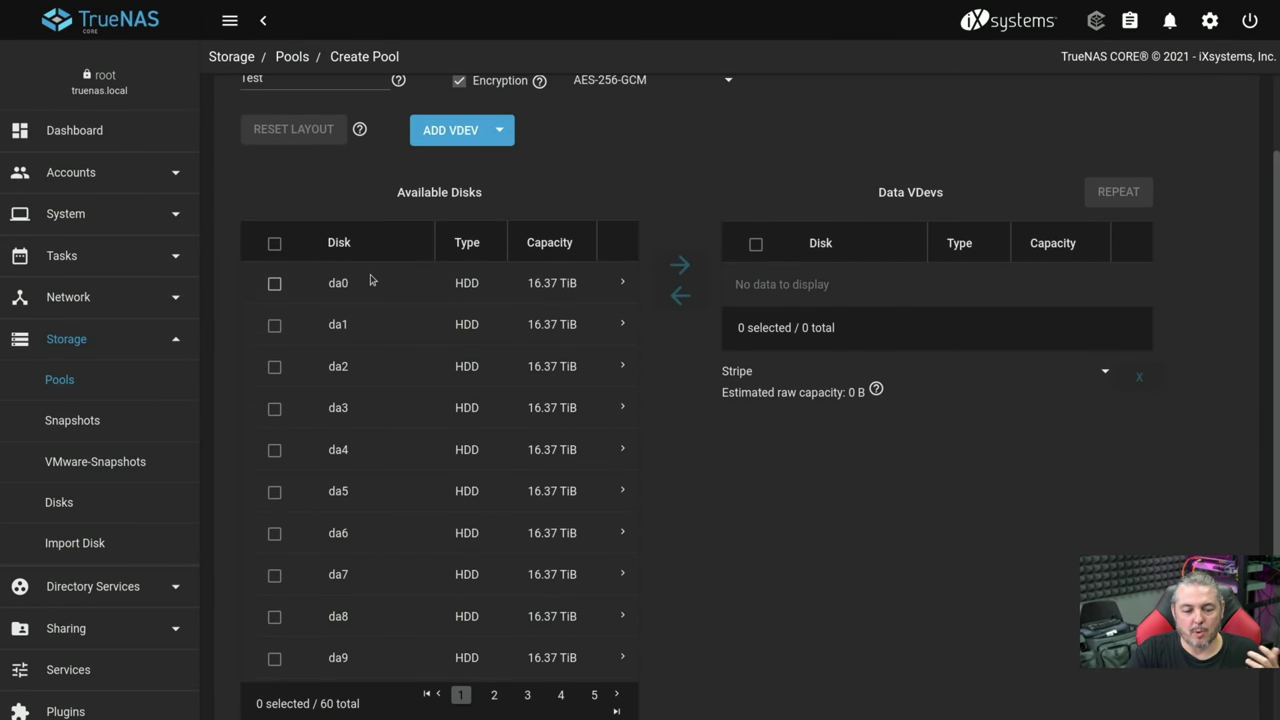
click(274, 283)
click(274, 325)
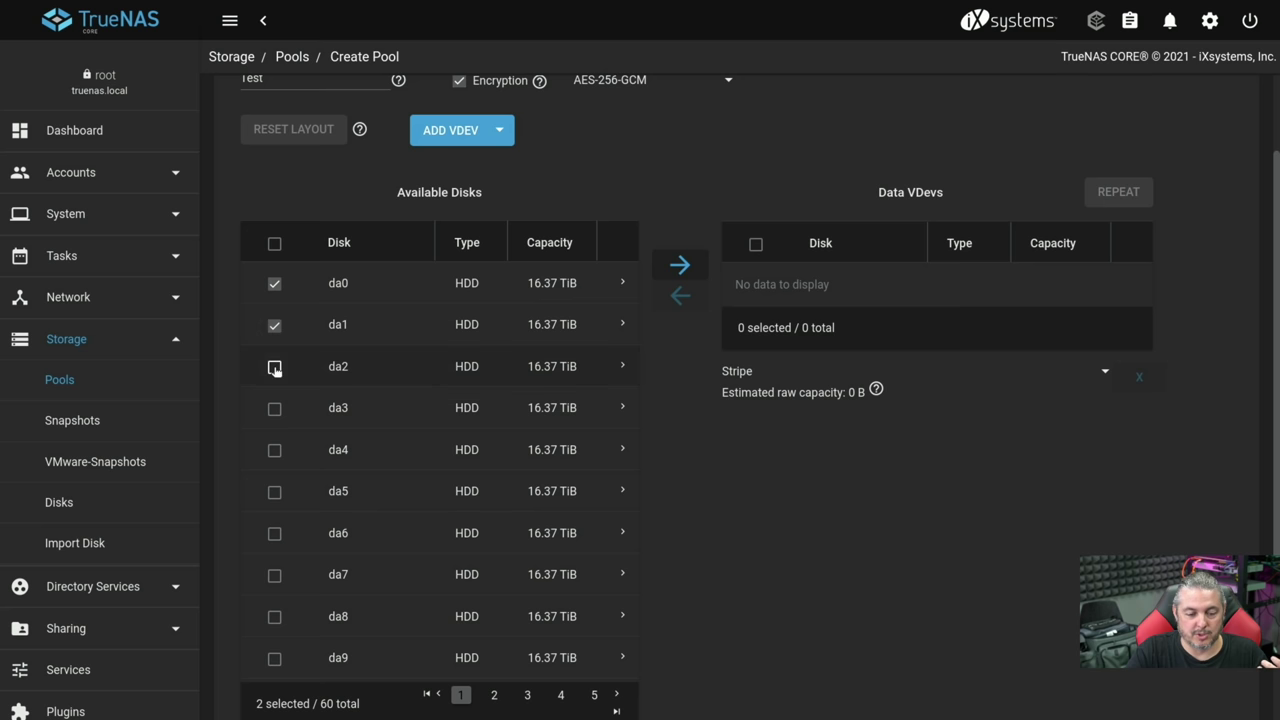
click(274, 367)
click(274, 408)
click(275, 450)
click(679, 266)
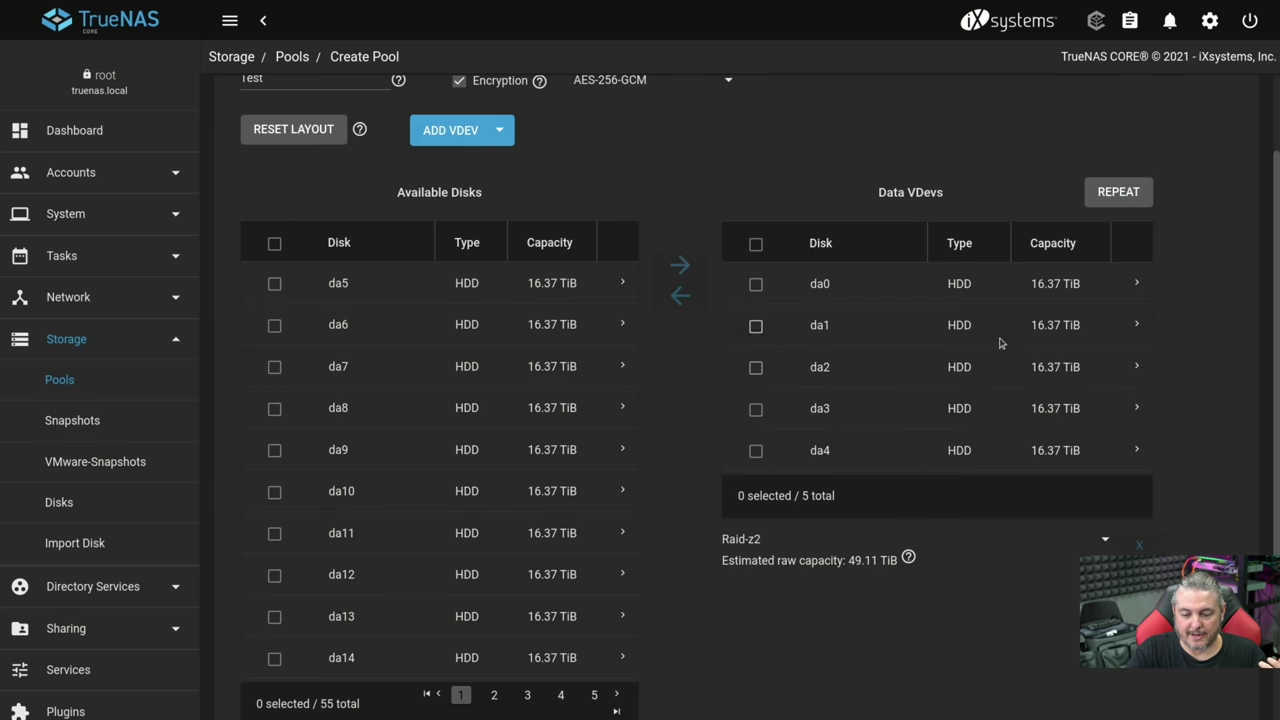
Switch the VDEV layout to Raid-z, then back to Raid-z2
scroll(997, 342, down, 2)
click(766, 386)
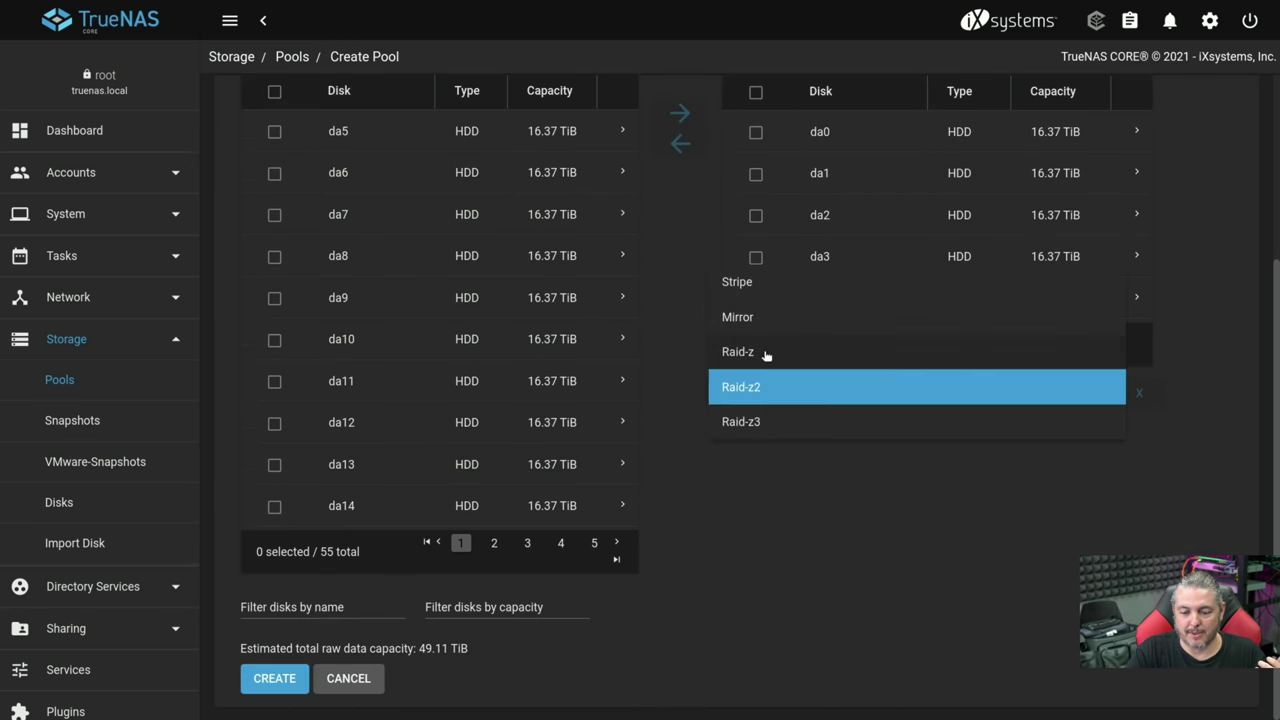
click(766, 354)
click(758, 396)
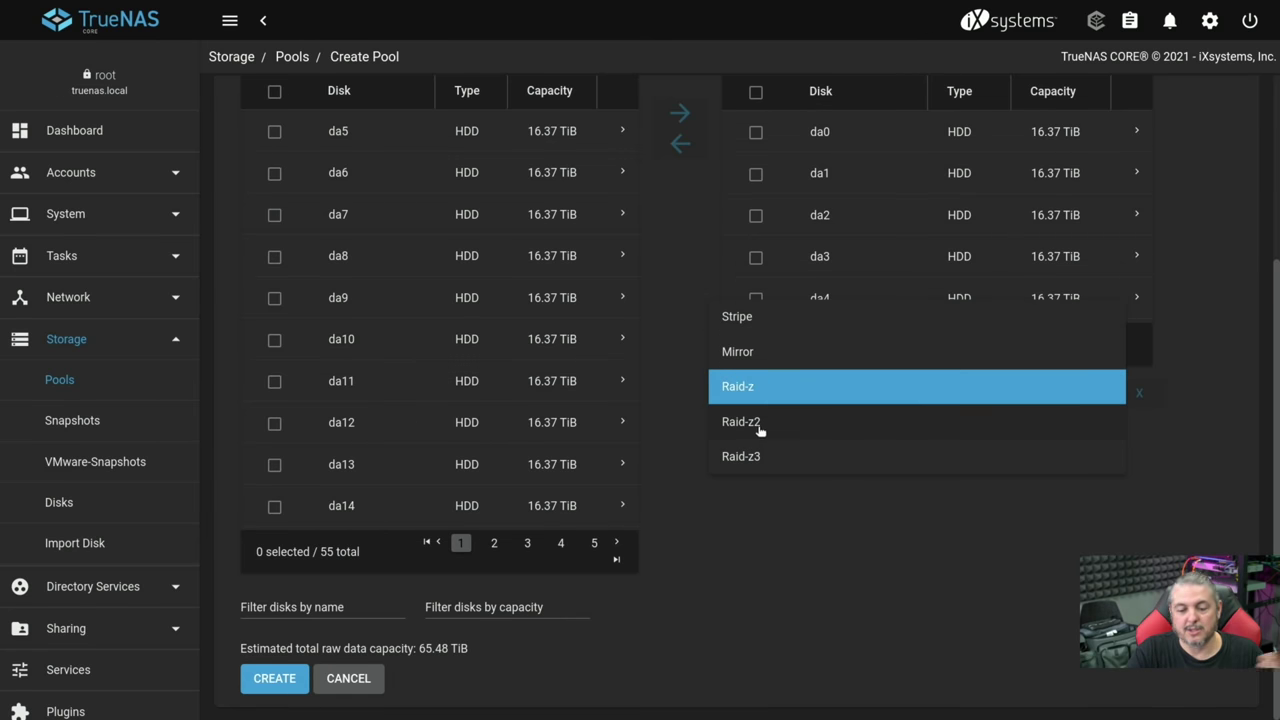
click(760, 422)
scroll(1036, 358, up, 3)
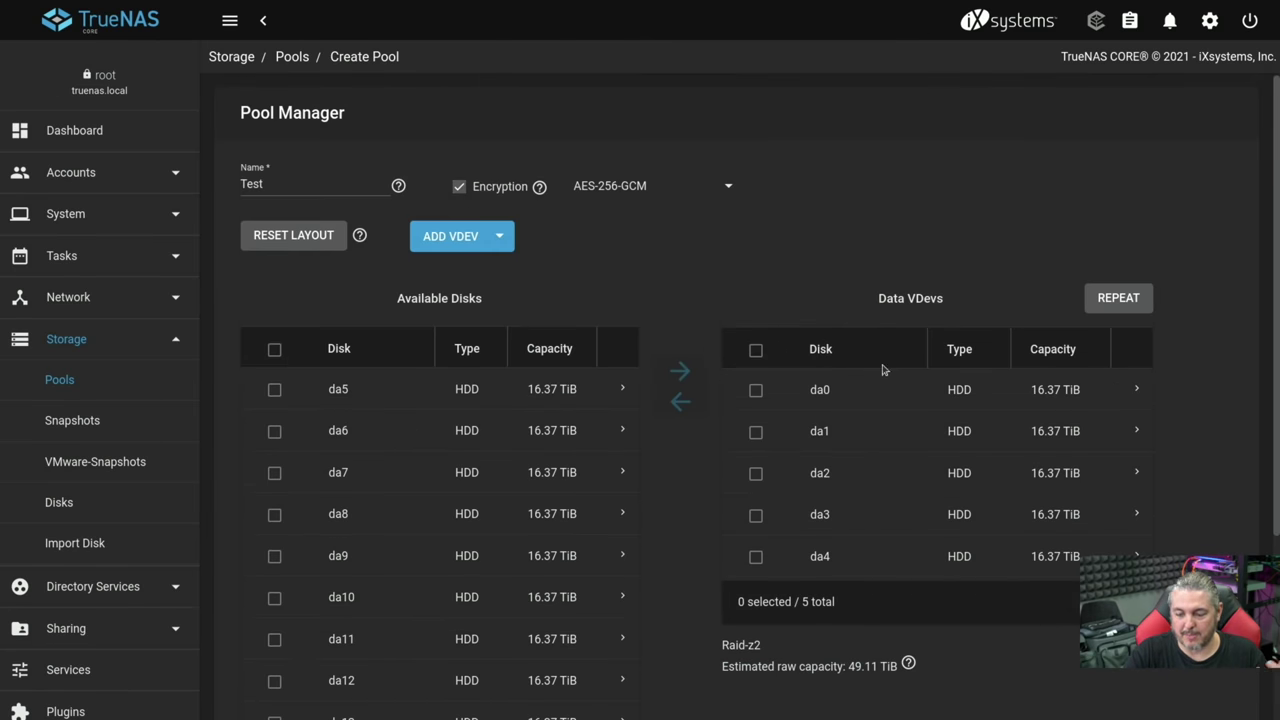
Repeat the five-disk Raid-z2 VDEV 11 more times and scroll through the result
click(1116, 302)
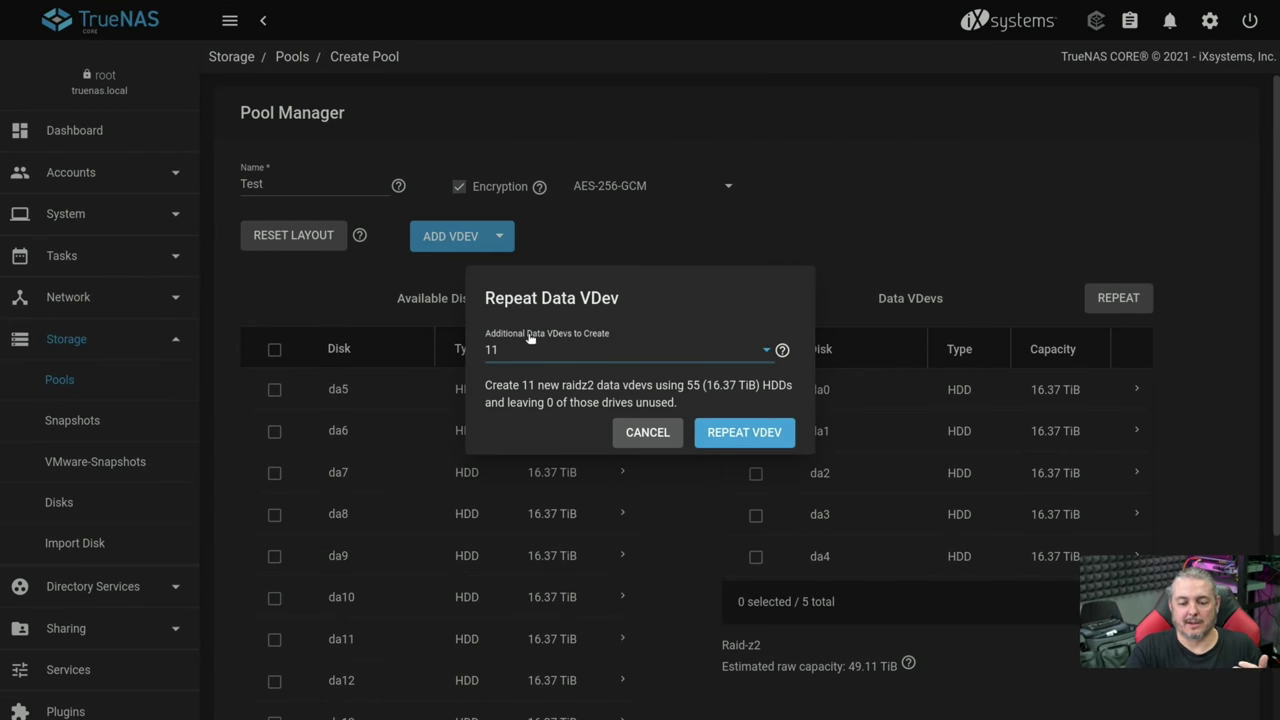
click(764, 436)
scroll(837, 523, down, 8)
drag(1277, 200, 1238, 676)
scroll(1240, 670, up, 20)
Reset the layout and make a mirror vdev from da0 and da1
click(293, 236)
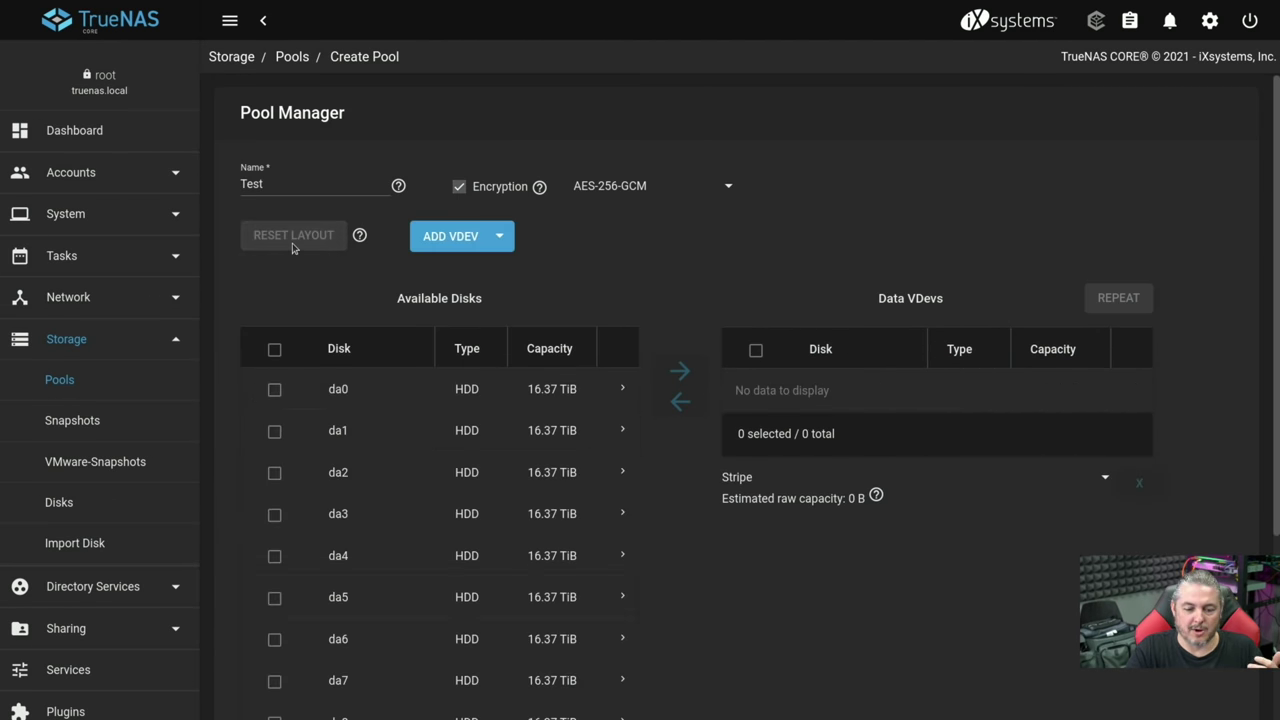
click(274, 389)
click(274, 431)
click(679, 371)
Repeat the mirror vdev 29 times and highlight the 491.07 TiB estimated raw capacity
scroll(808, 417, down, 3)
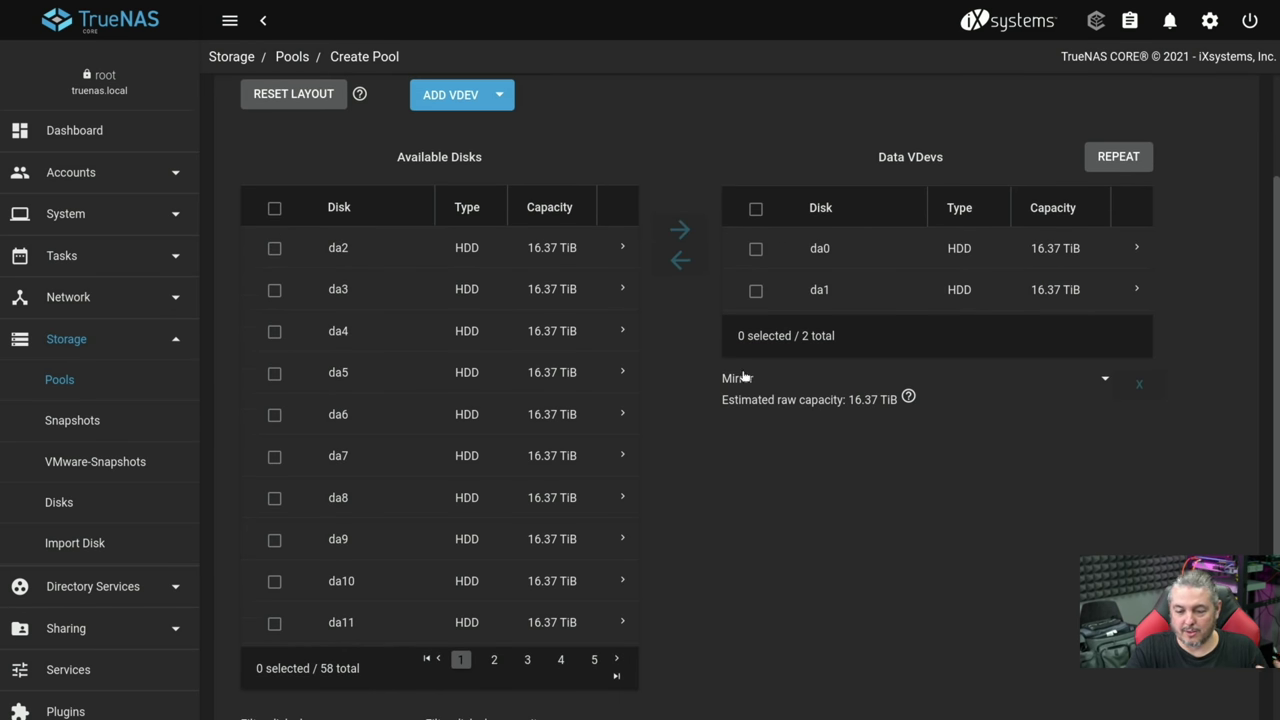
click(1122, 163)
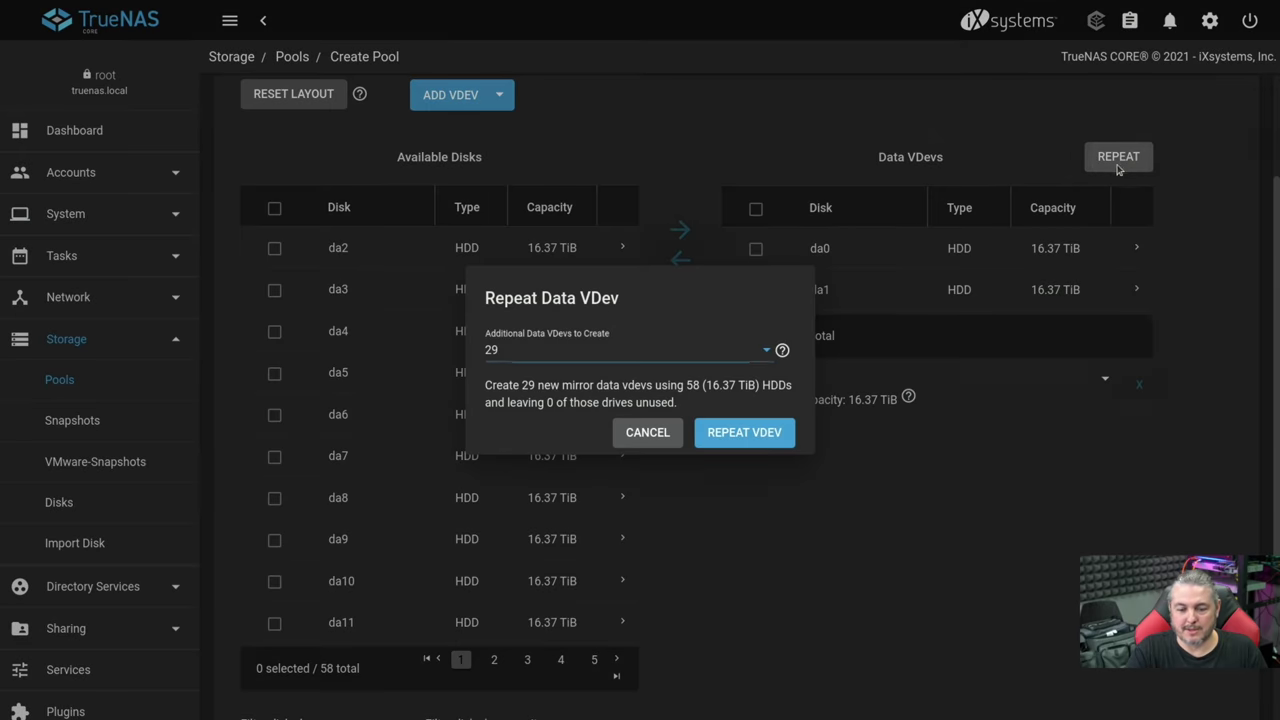
click(748, 438)
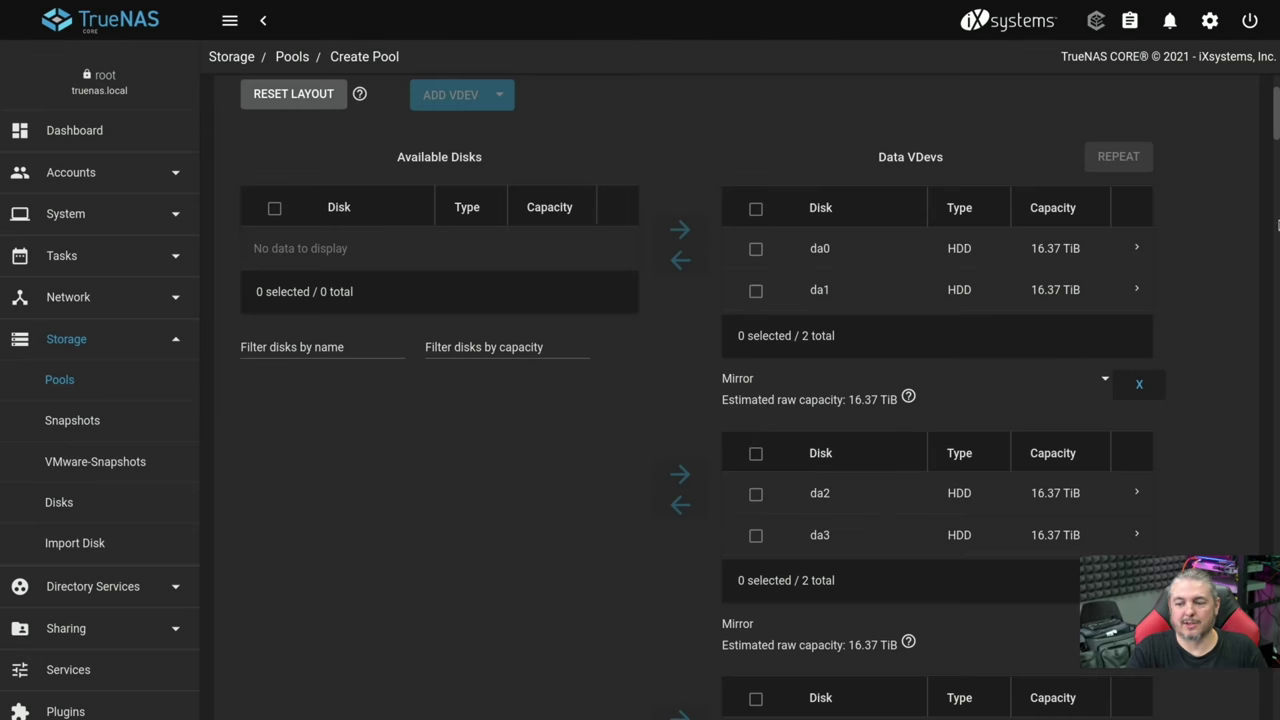
drag(1275, 92, 1240, 716)
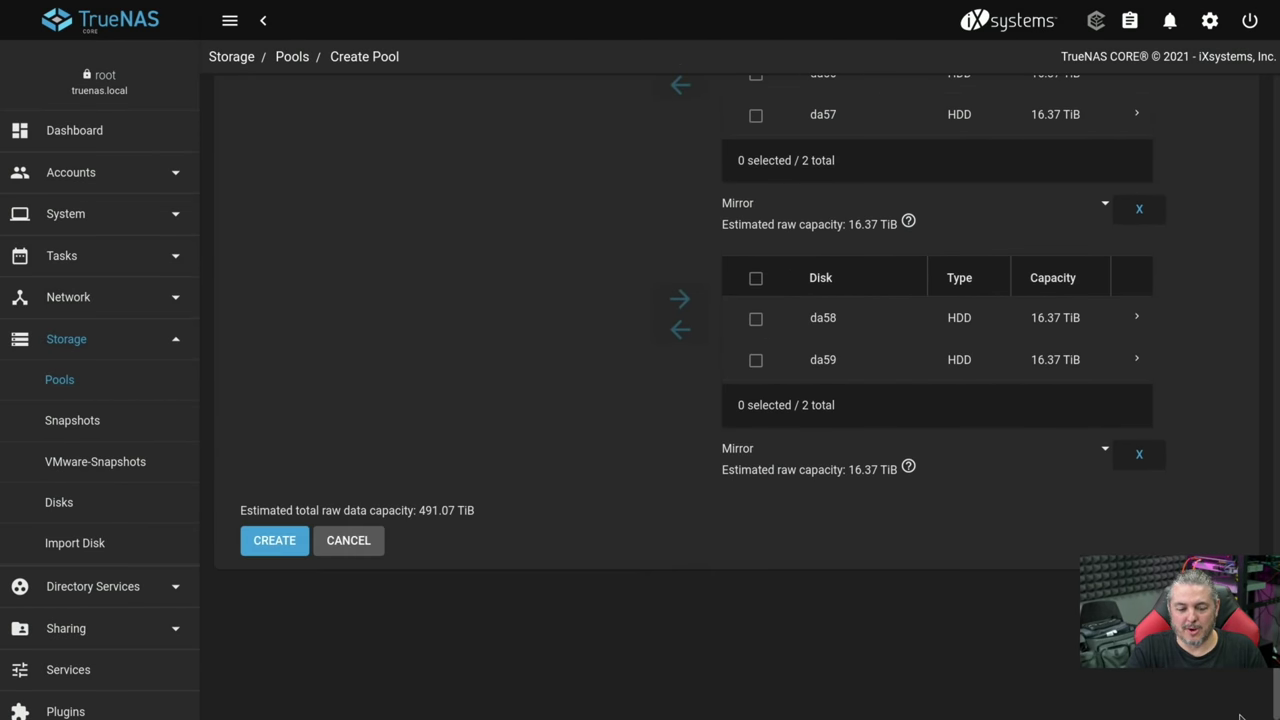
double_click(348, 510)
triple_click(348, 510)
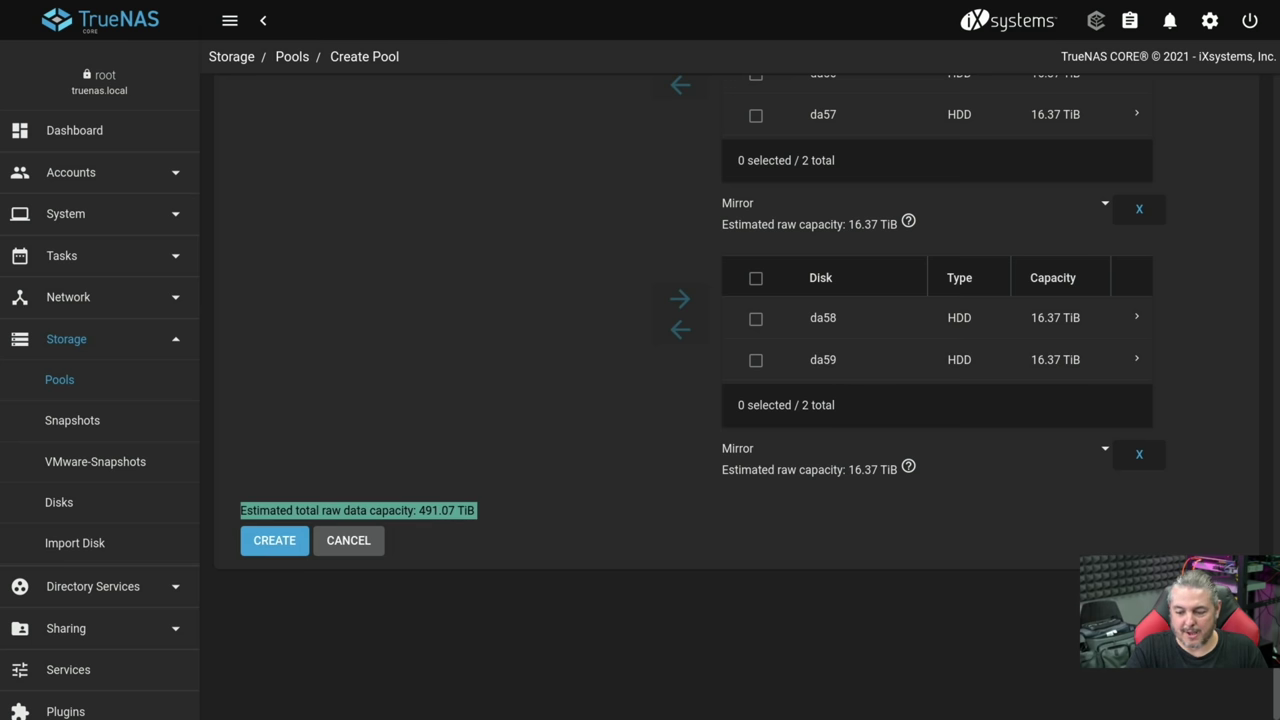
drag(1274, 684, 1277, 95)
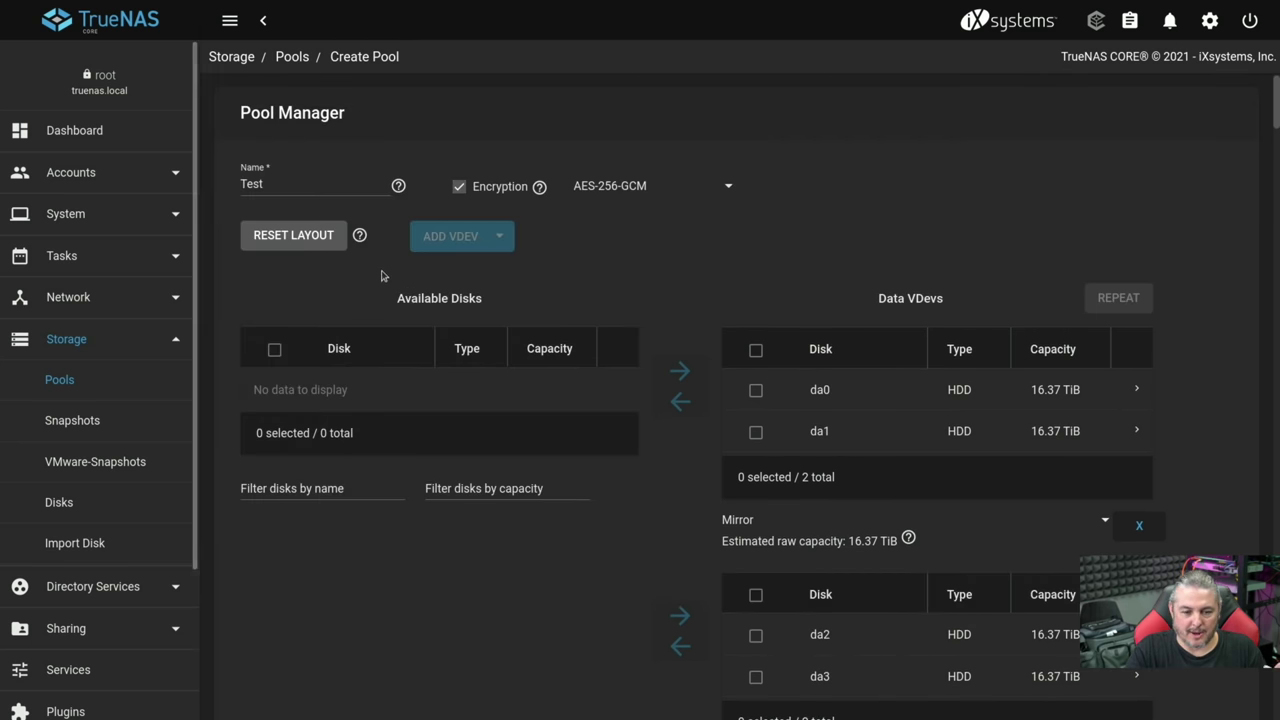
Reset the layout and build one data vdev from disks da0–da9
click(278, 238)
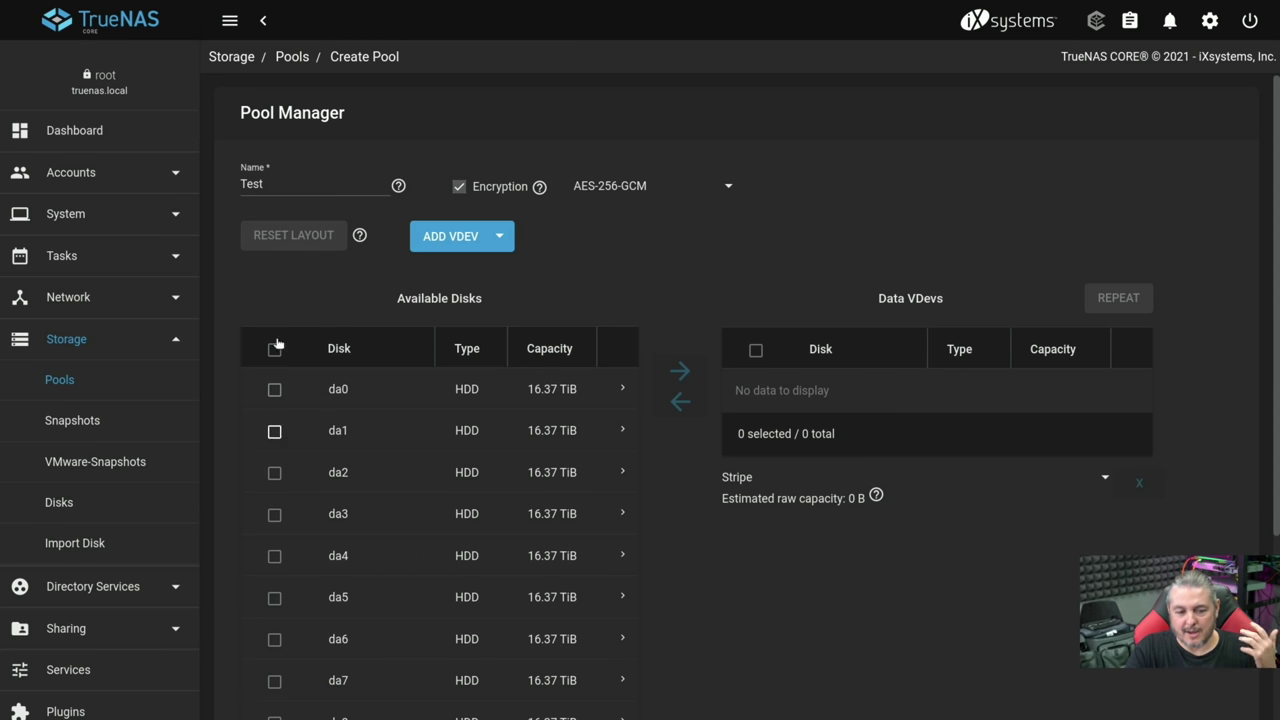
scroll(290, 288, down, 2)
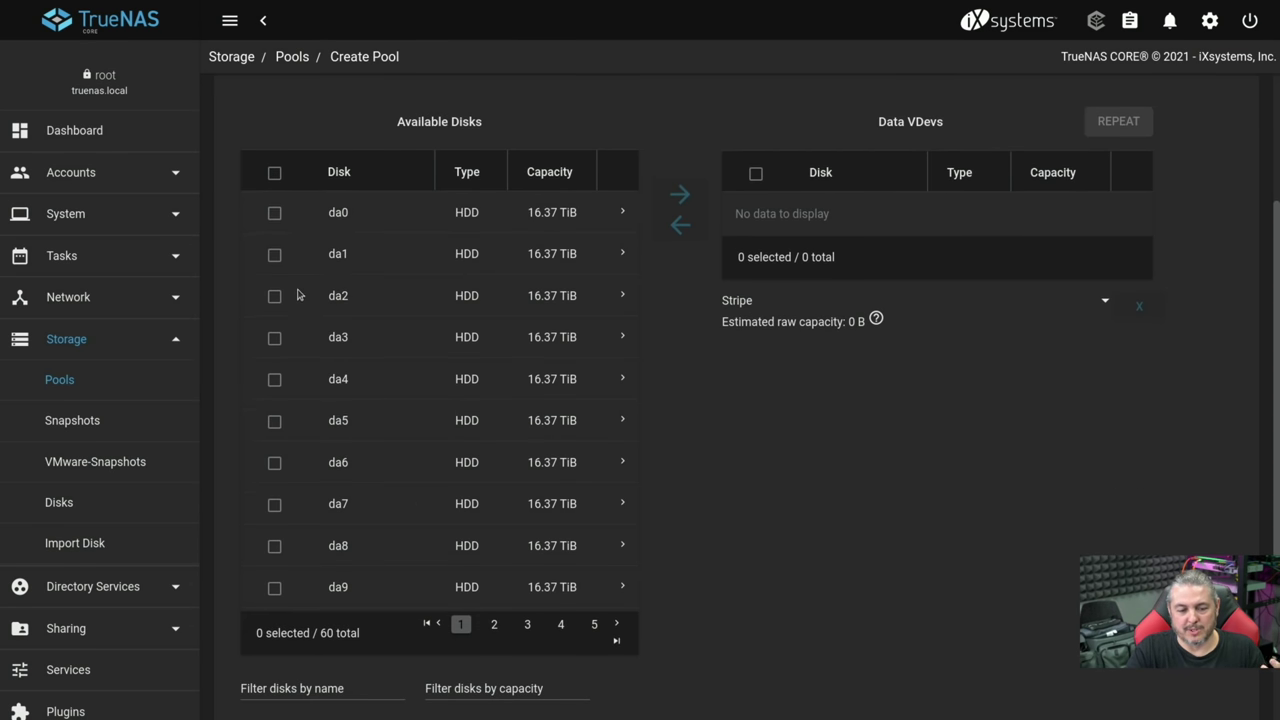
click(274, 213)
click(274, 254)
click(274, 296)
click(274, 337)
click(274, 380)
click(274, 421)
click(274, 463)
click(274, 504)
click(274, 546)
click(274, 588)
click(679, 194)
Dismiss the Repeat VDEV prompt and change the vdev layout to Raid-z2, then Raid-z
click(1118, 121)
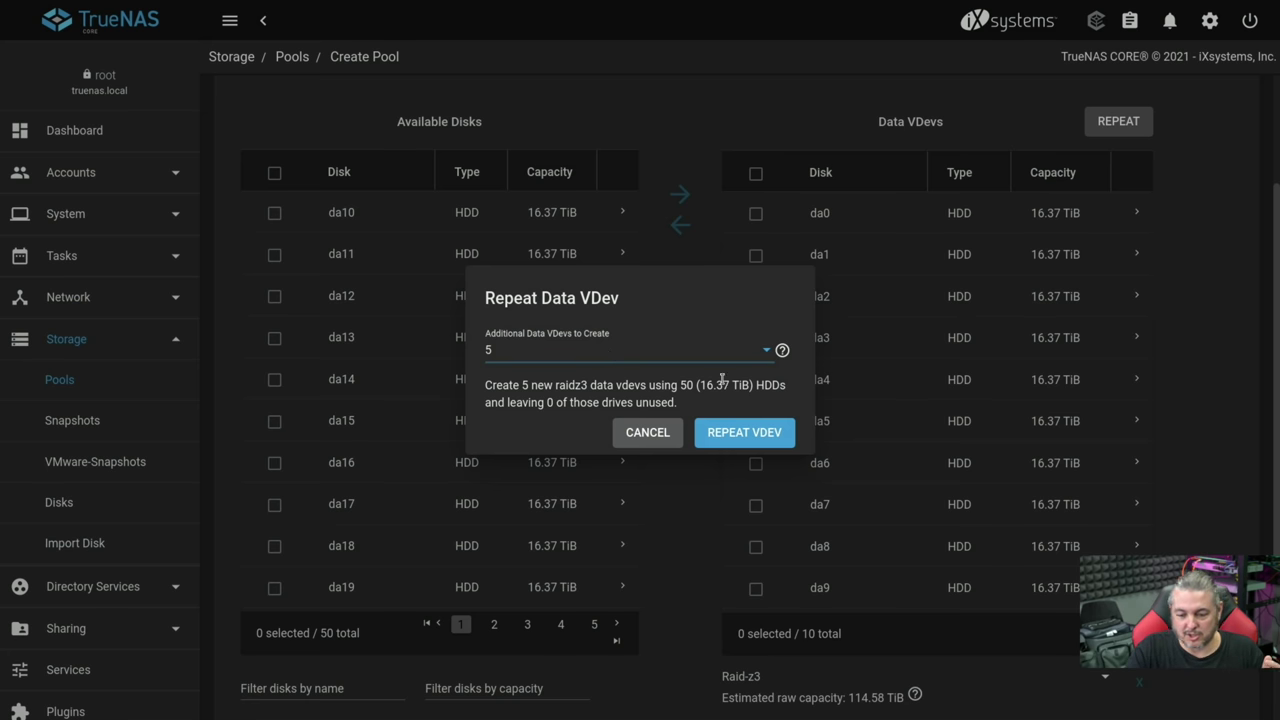
click(728, 438)
scroll(800, 520, down, 3)
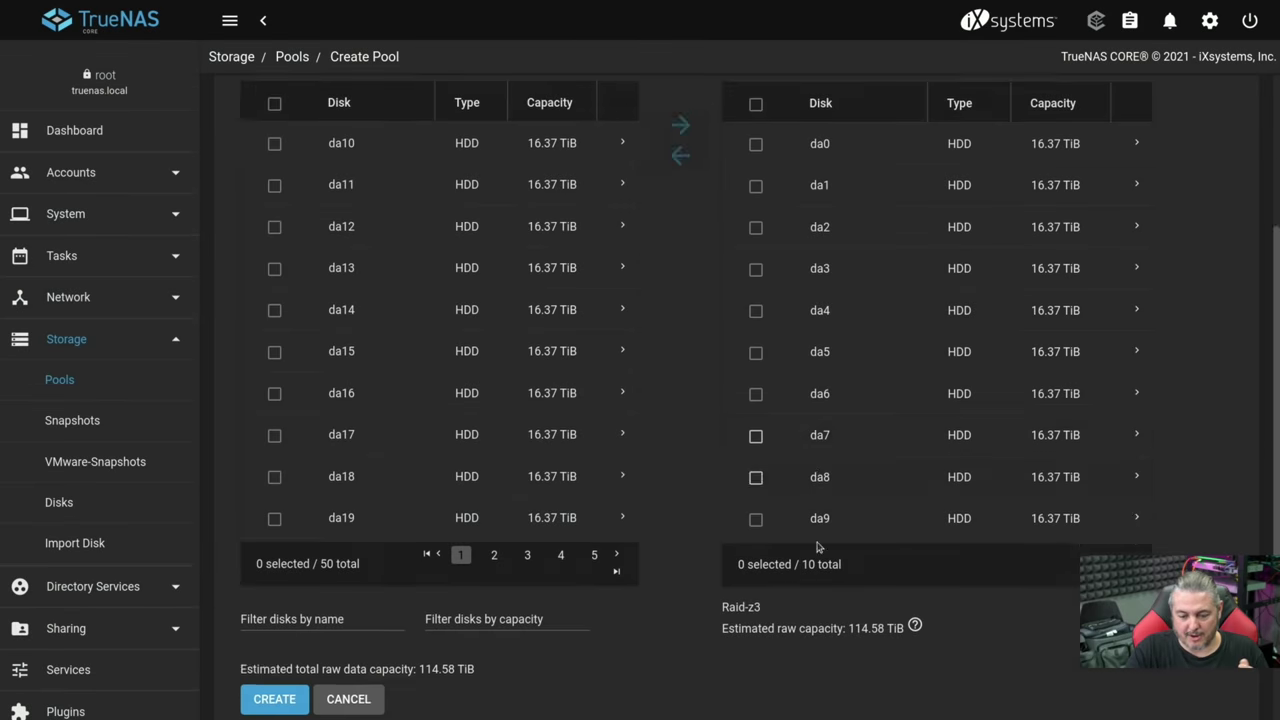
click(752, 452)
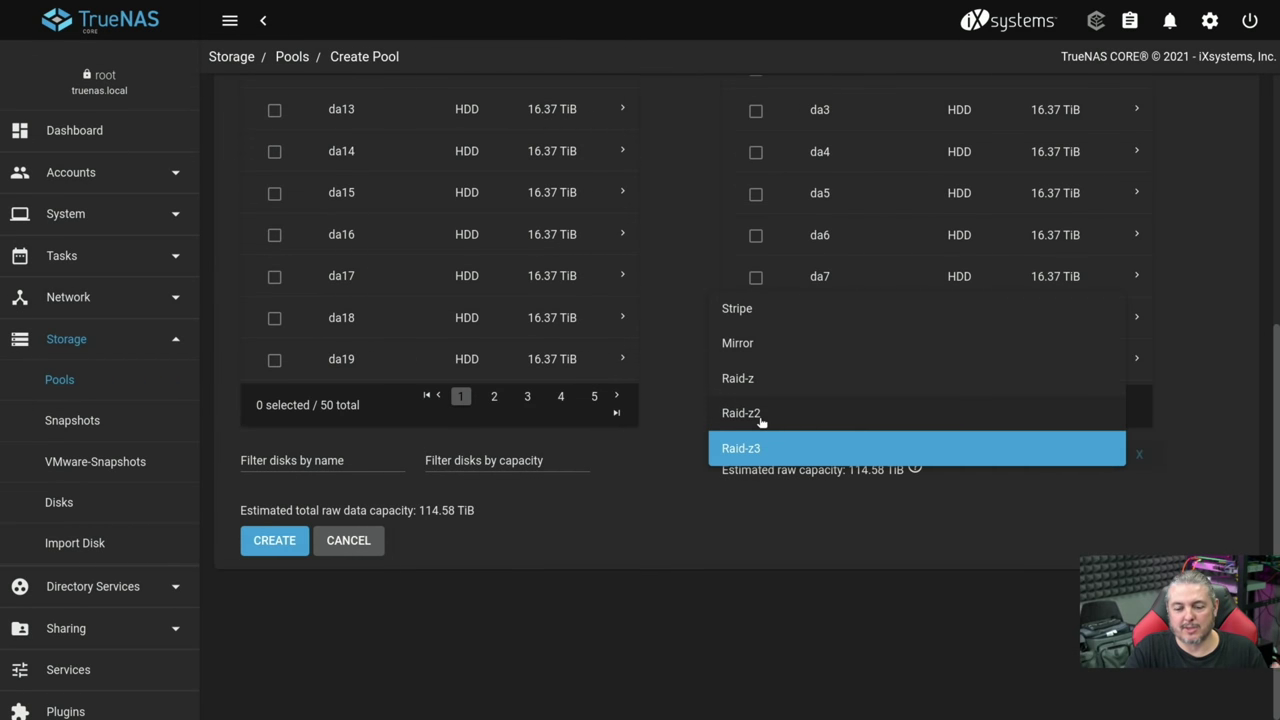
click(760, 414)
click(762, 456)
click(766, 412)
Show the list of vdev types that can be added
scroll(754, 456, up, 3)
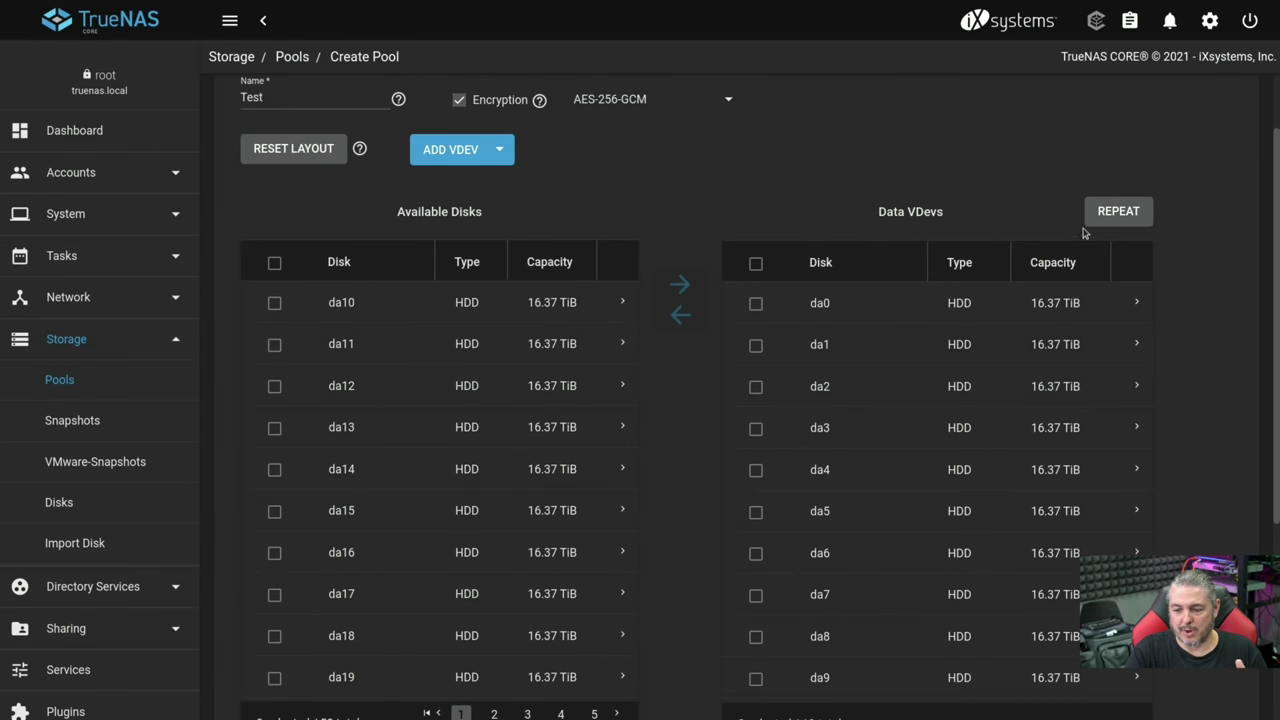
scroll(1030, 300, down, 3)
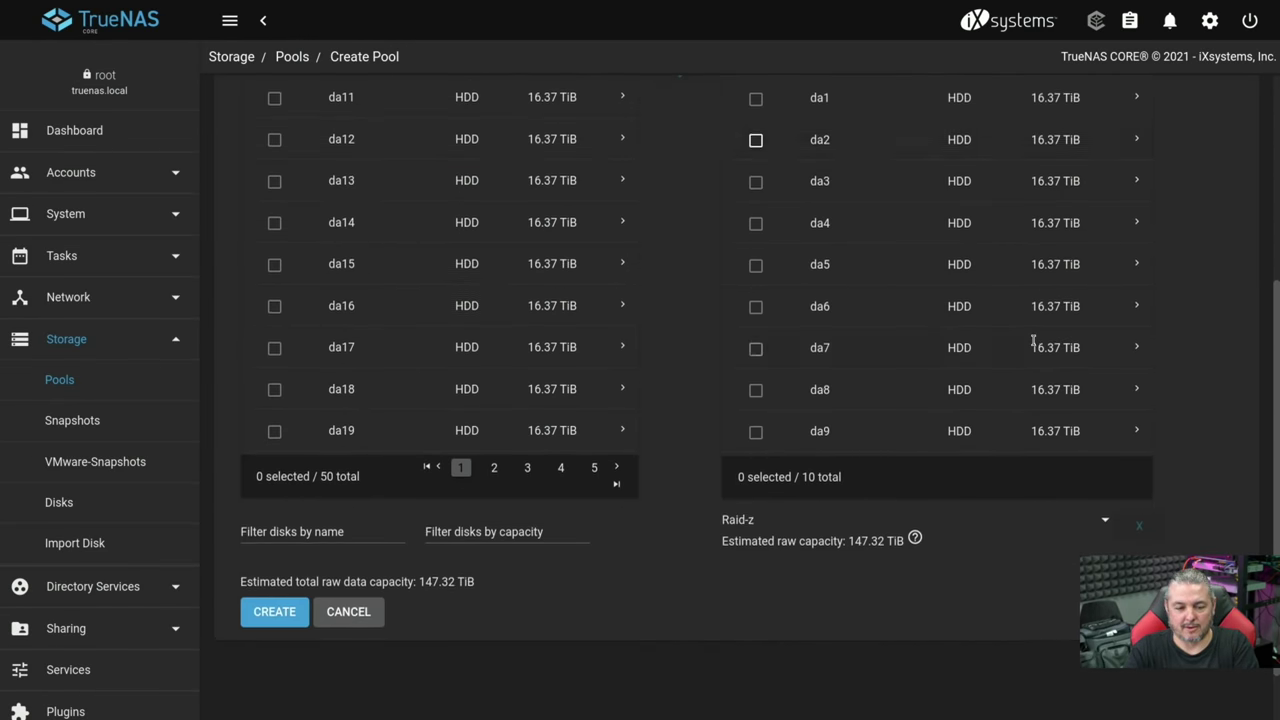
scroll(1033, 340, up, 4)
click(476, 237)
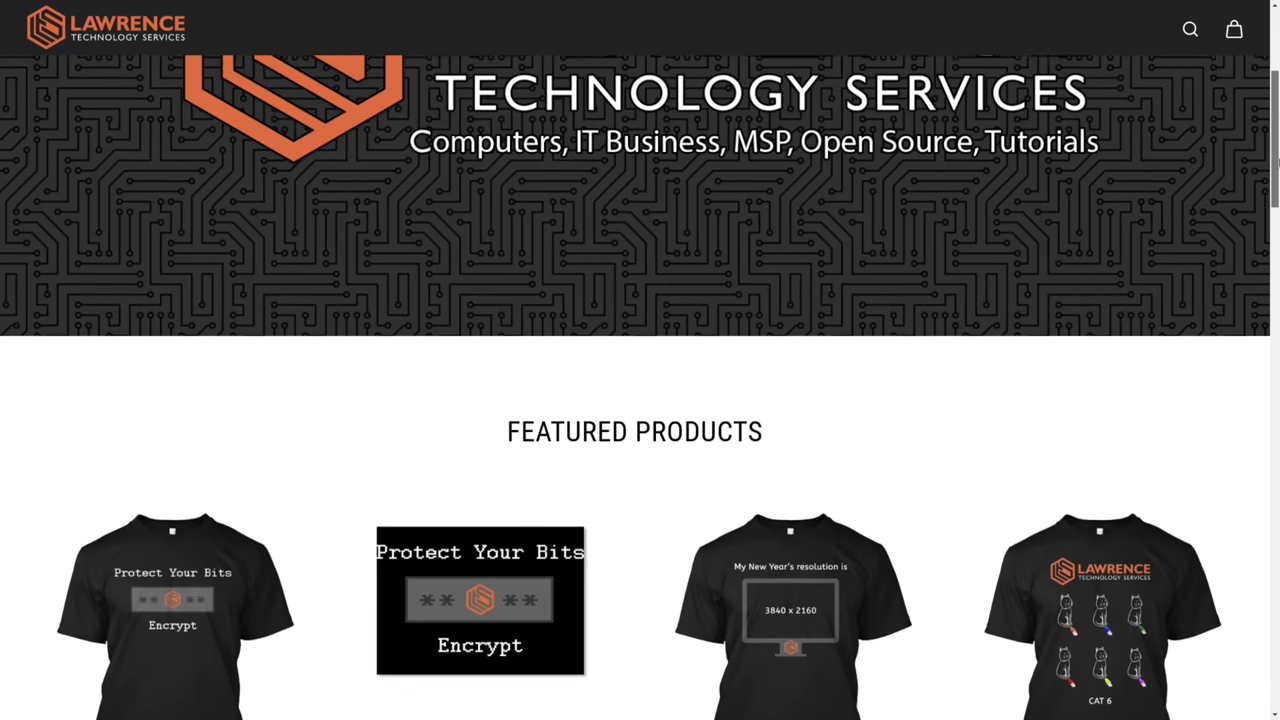
Scroll past the merch shop, search the forum for dns, and open DNS Malware Filtering Compared
scroll(640, 400, down, 4)
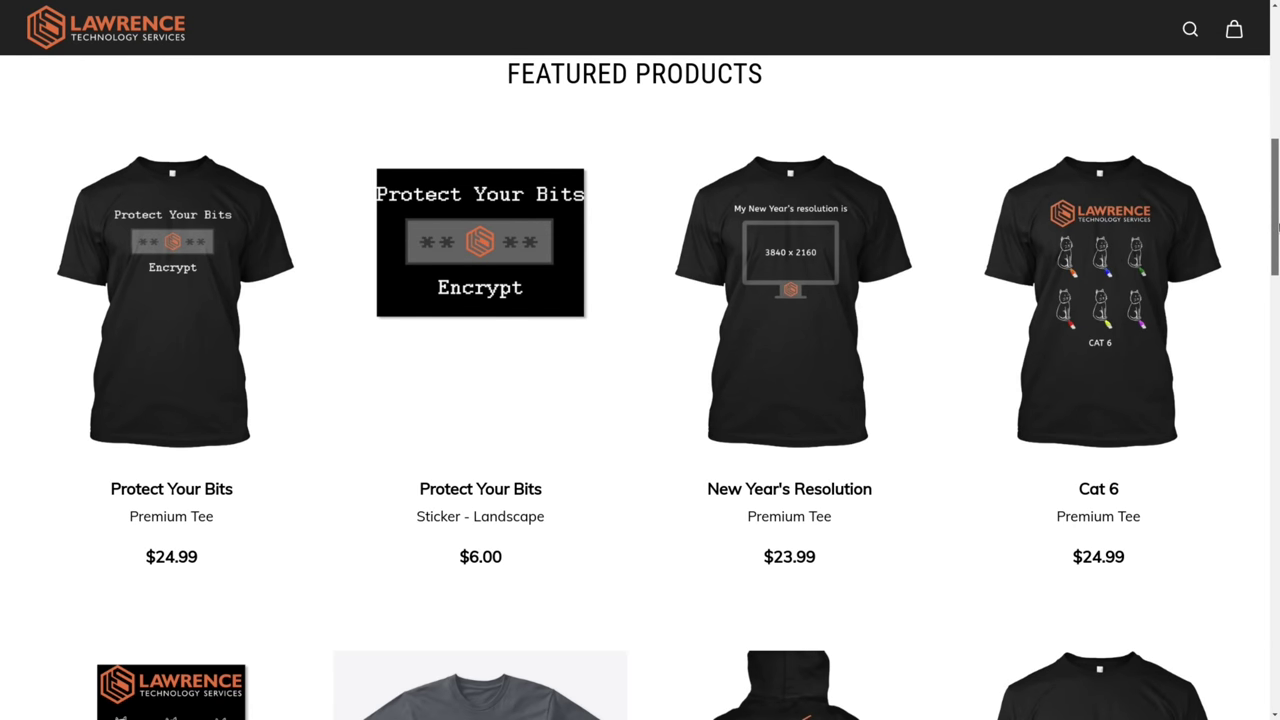
scroll(1277, 228, down, 3)
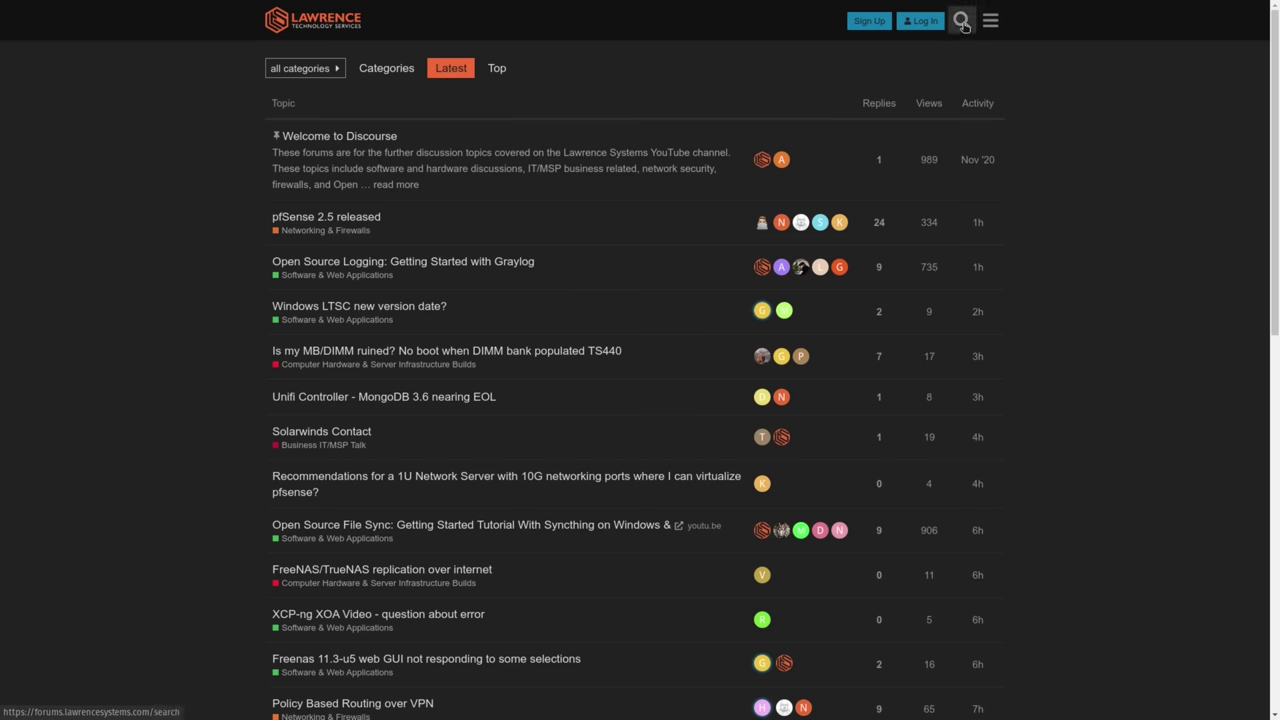
click(962, 21)
click(805, 102)
scroll(820, 250, down, 7)
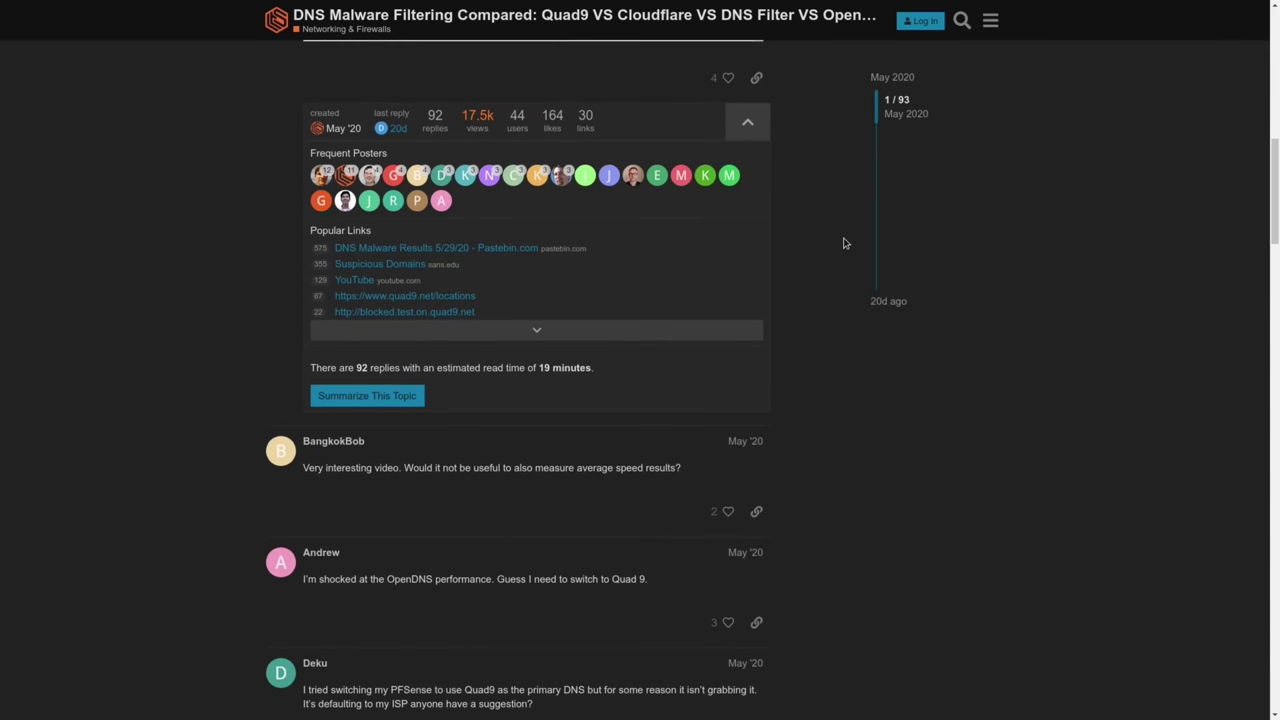